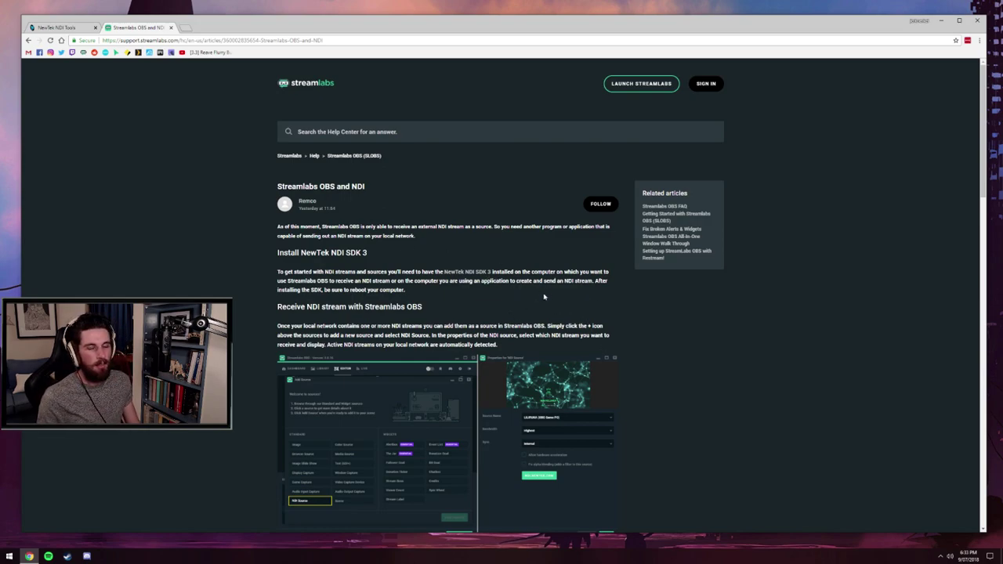
Step: Look over the GET NEWTEK NDI TOOLS NOW banner on the NewTek NDI Tools page
scroll(452, 278, "down", 2)
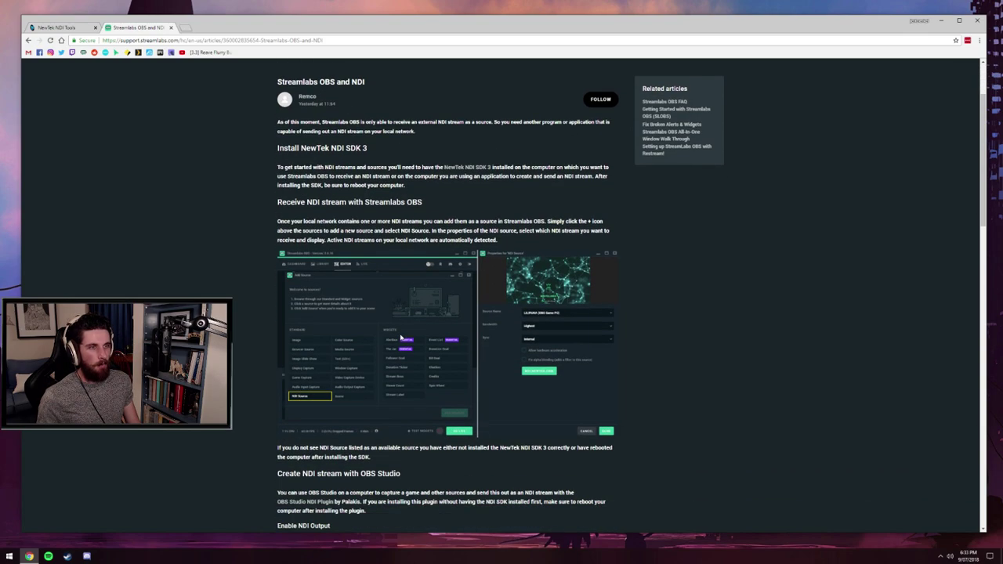
scroll(451, 278, "up", 2)
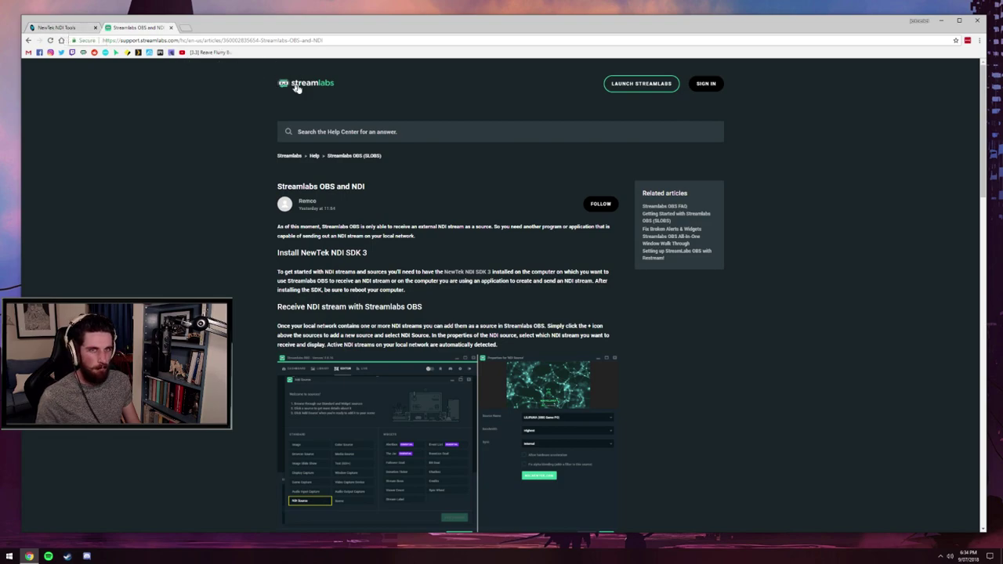
left_click(80, 33)
double_click(423, 356)
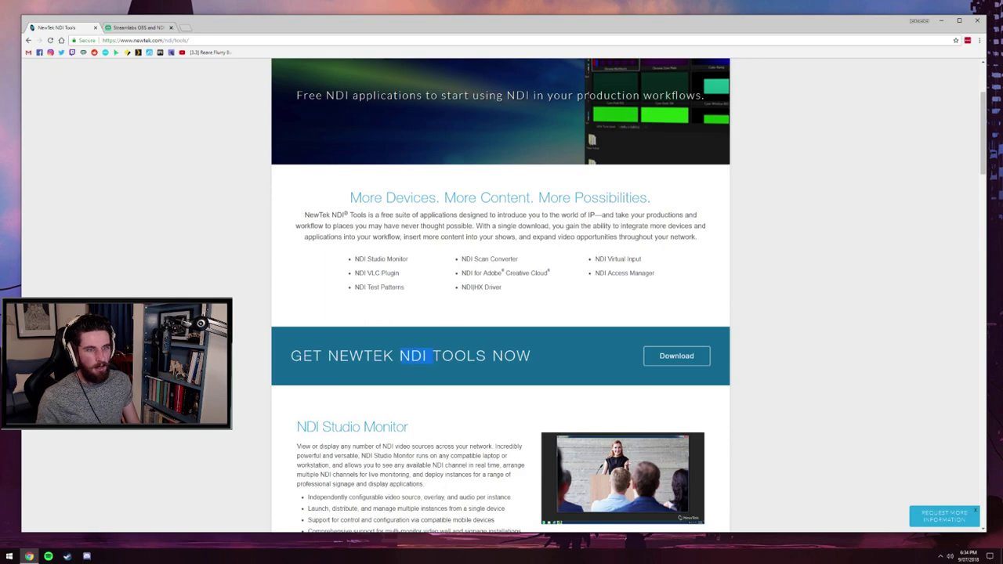
triple_click(423, 356)
left_click(529, 372)
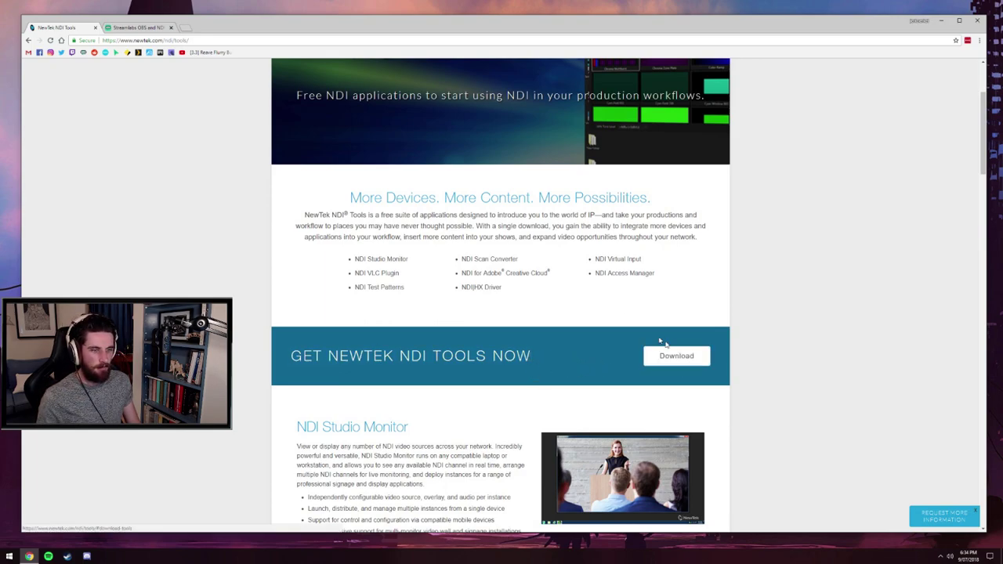
Step: Return to the Streamlabs NDI article and scroll down to the OBS Studio section
key("ctrl+Tab")
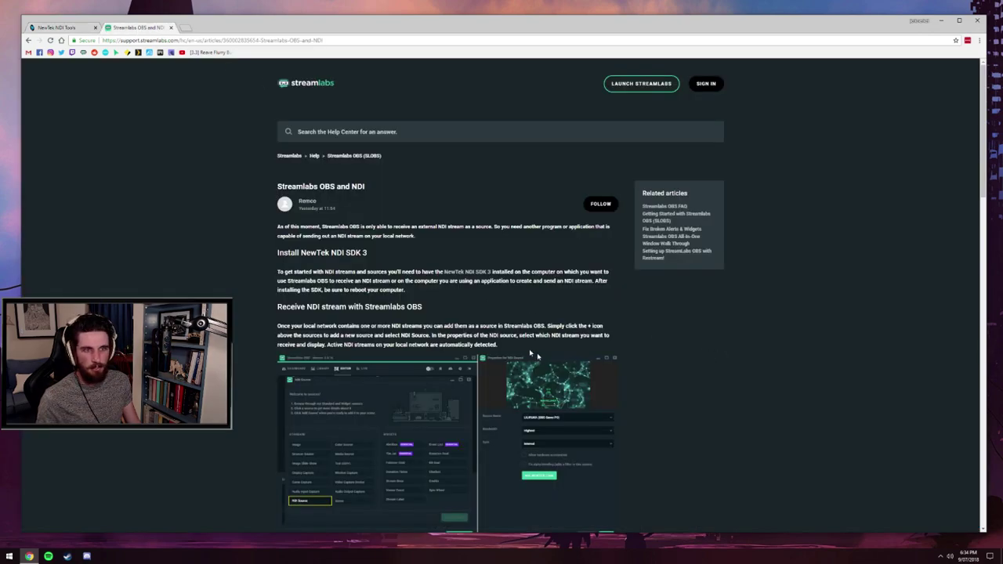
scroll(611, 384, "down", 2)
scroll(695, 416, "up", 2)
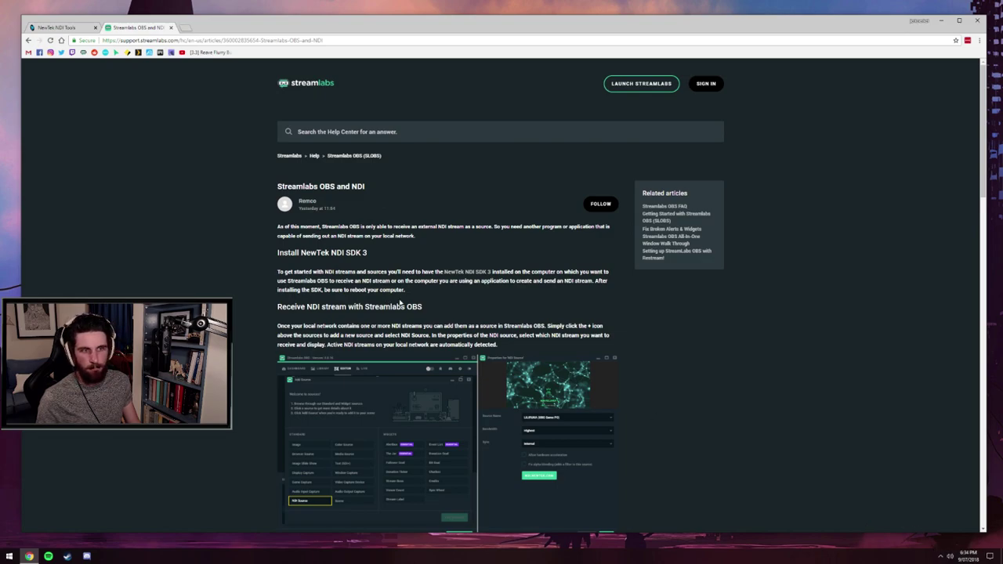
scroll(728, 441, "down", 3)
scroll(444, 350, "up", 1)
scroll(538, 381, "down", 1)
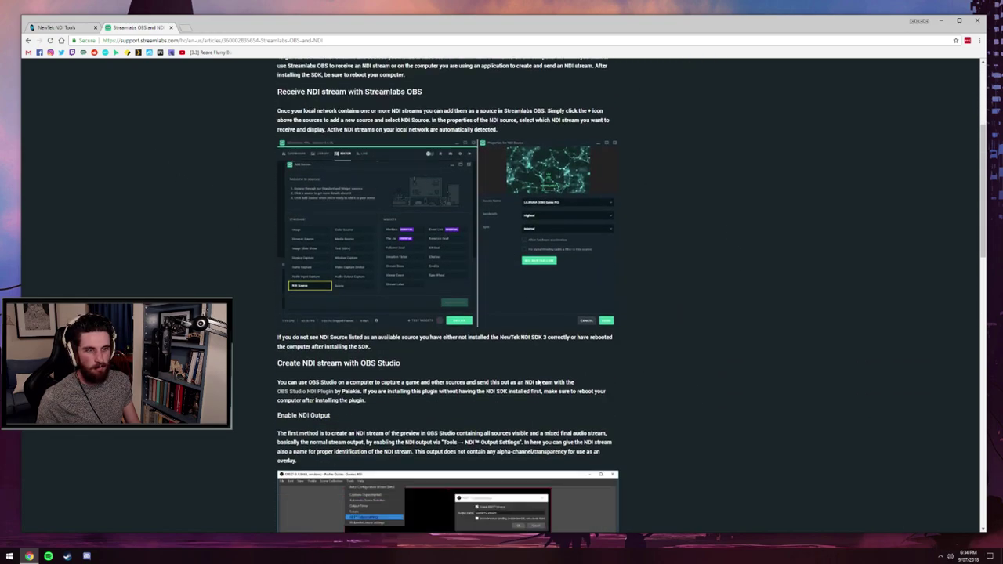
scroll(538, 381, "down", 2)
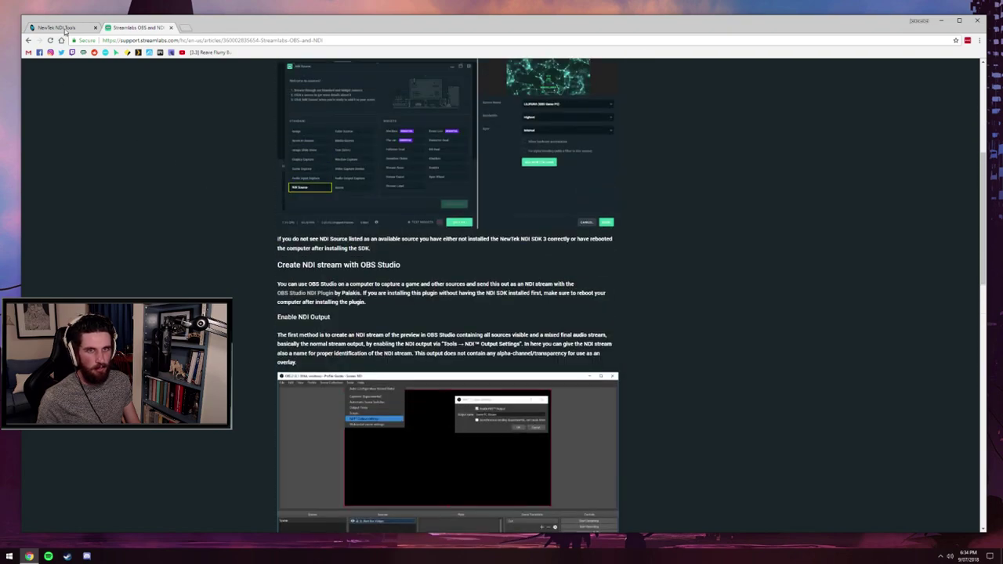
Step: Revisit the NewTek tab, then return to the article and reveal the hidden tray icons
left_click(65, 29)
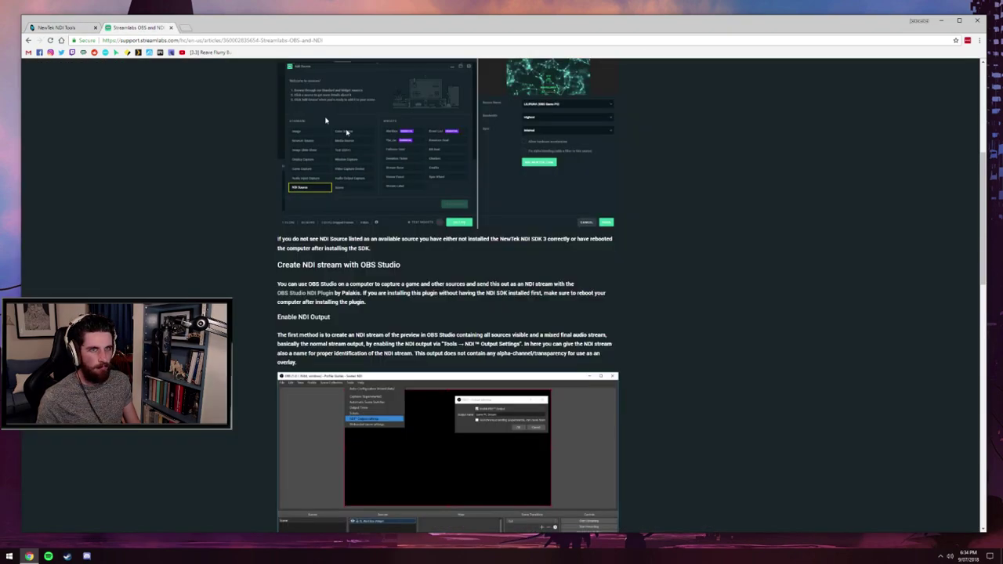
left_click(139, 28)
left_click(940, 556)
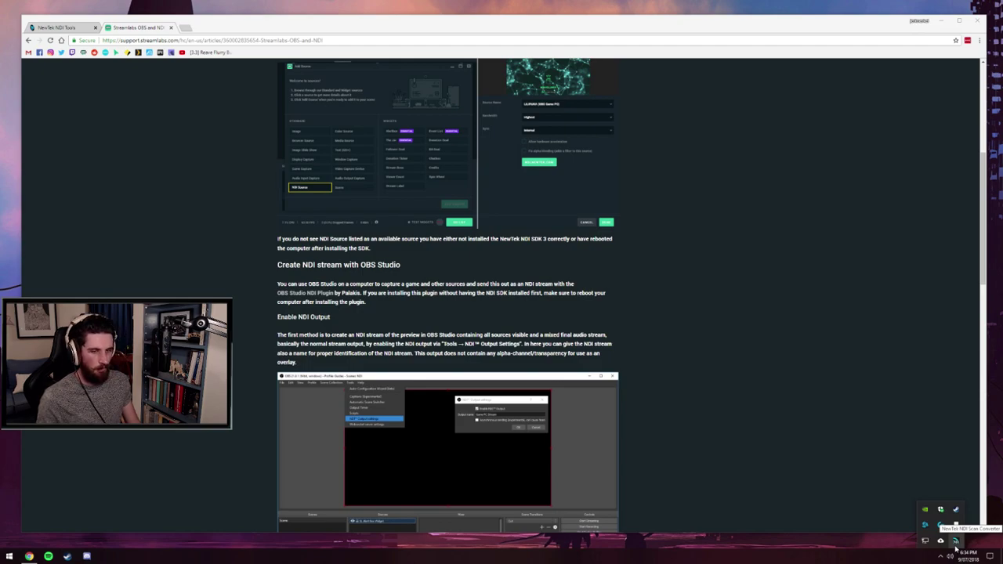
Step: Open and dismiss another tray app's options menu, then reveal the hidden tray icons again
right_click(956, 540)
left_click(772, 478)
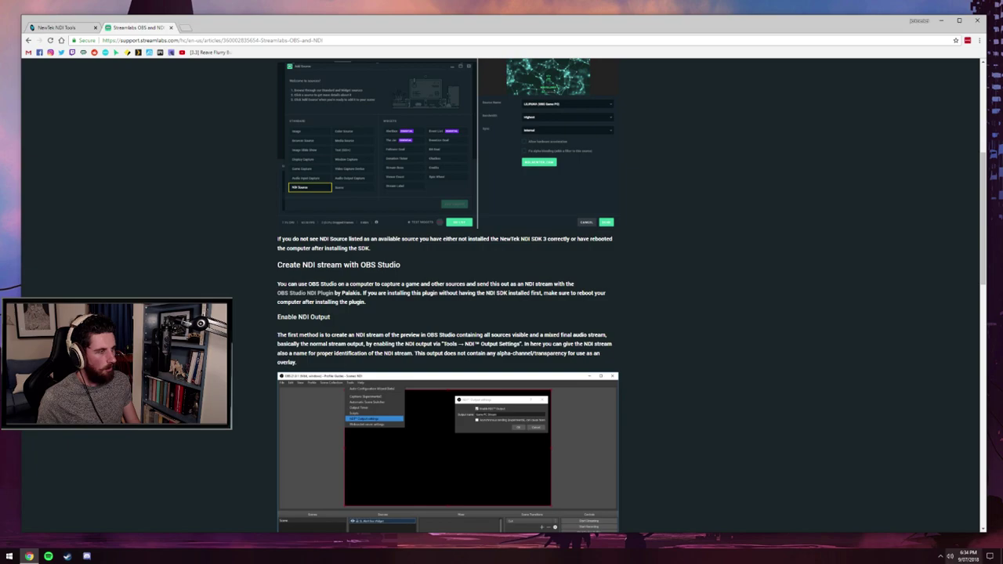
left_click(940, 556)
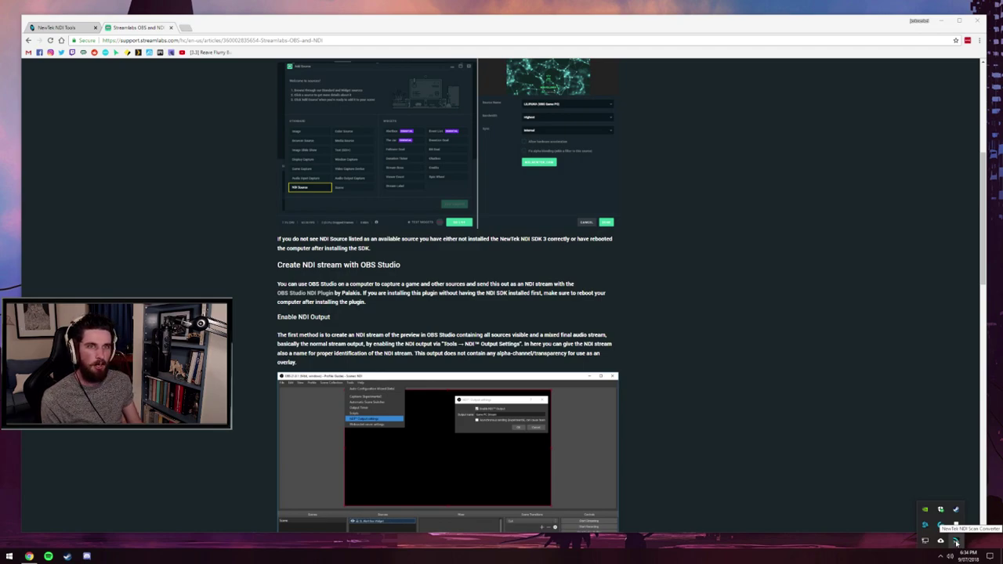
Step: Show the NDI Scan Converter's Framerate submenu with 60p checked
right_click(956, 542)
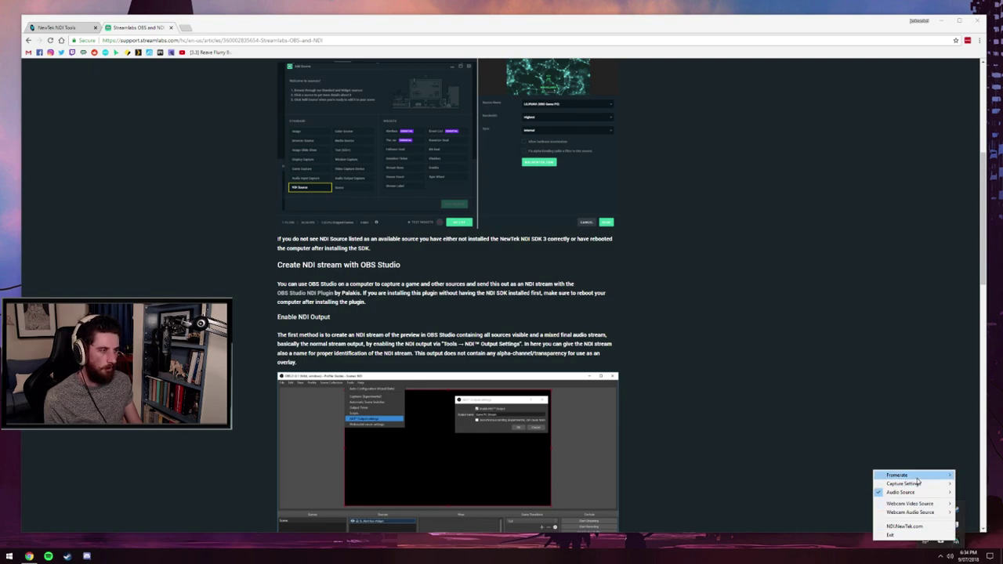
mouse_move(915, 476)
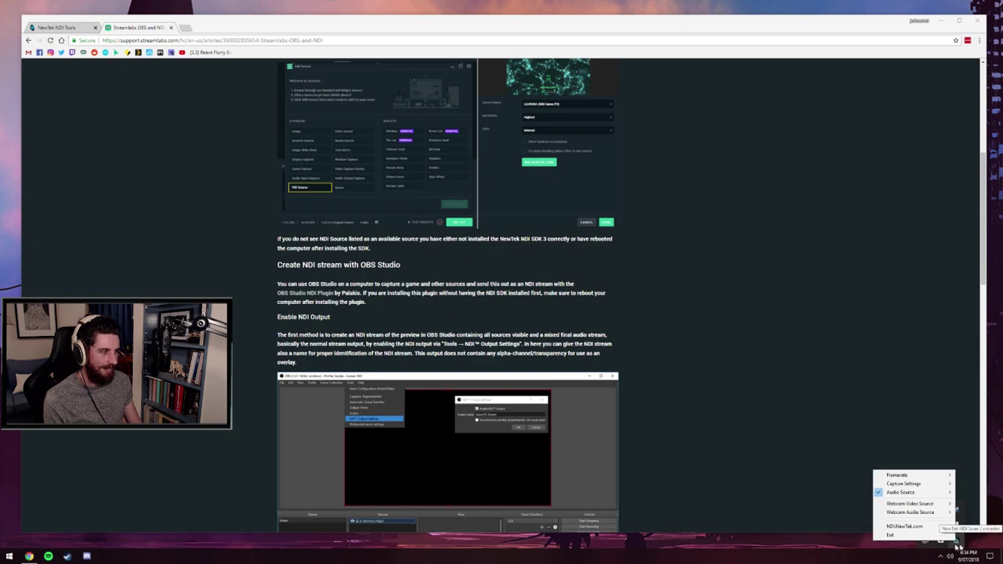
left_click(983, 549)
left_click(940, 556)
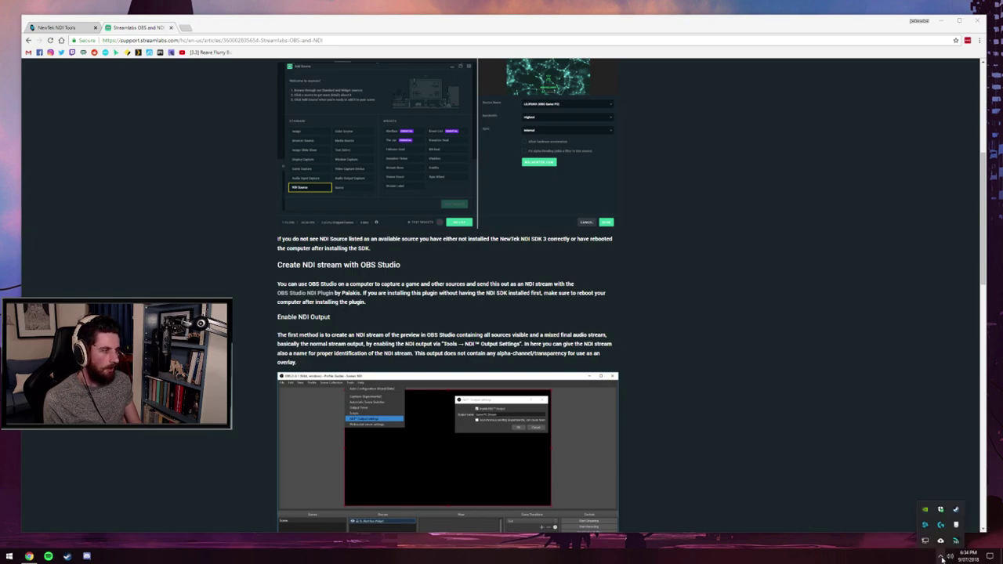
right_click(956, 542)
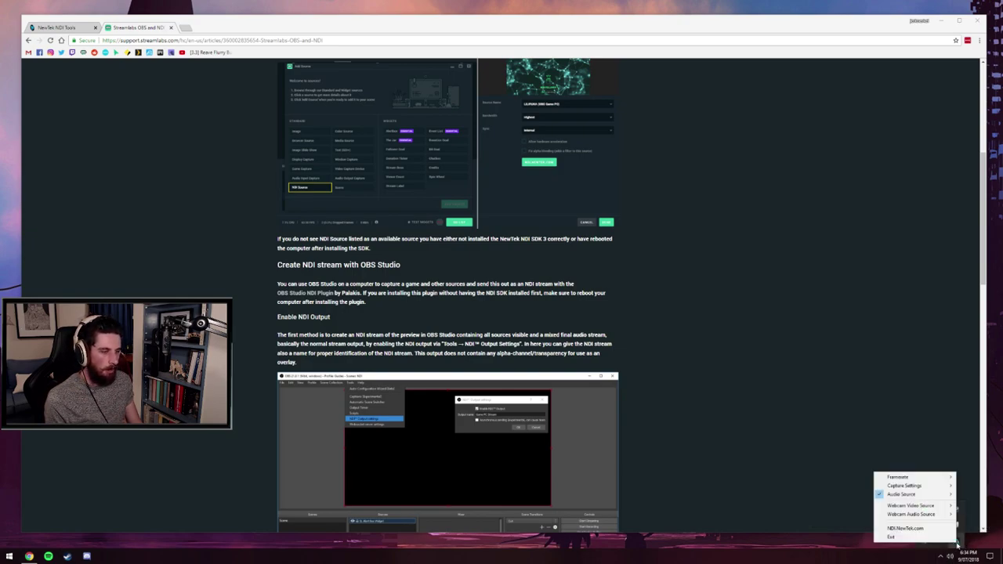
mouse_move(927, 481)
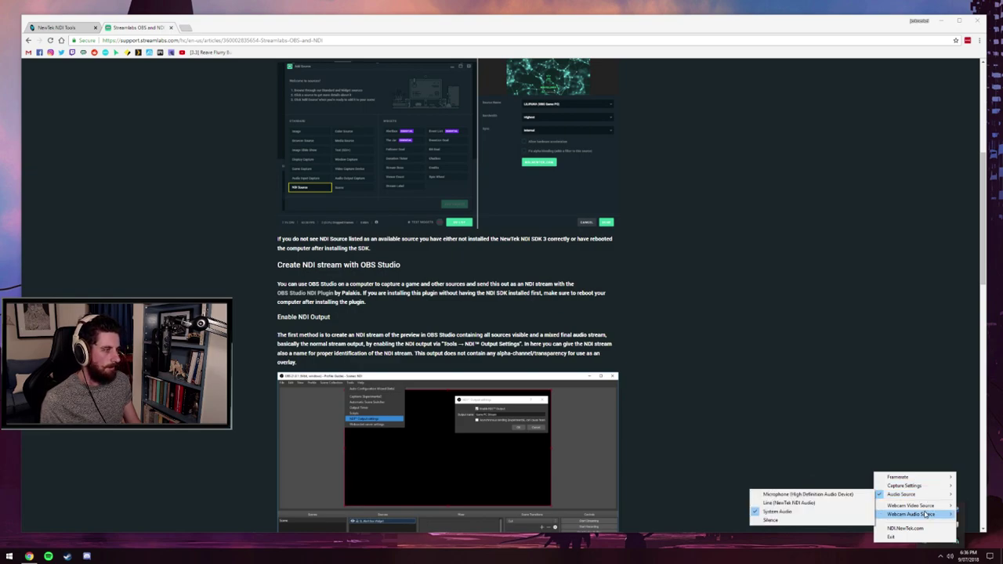
Step: Review the Webcam Video and Webcam Audio Source options, then move off the submenus
mouse_move(926, 514)
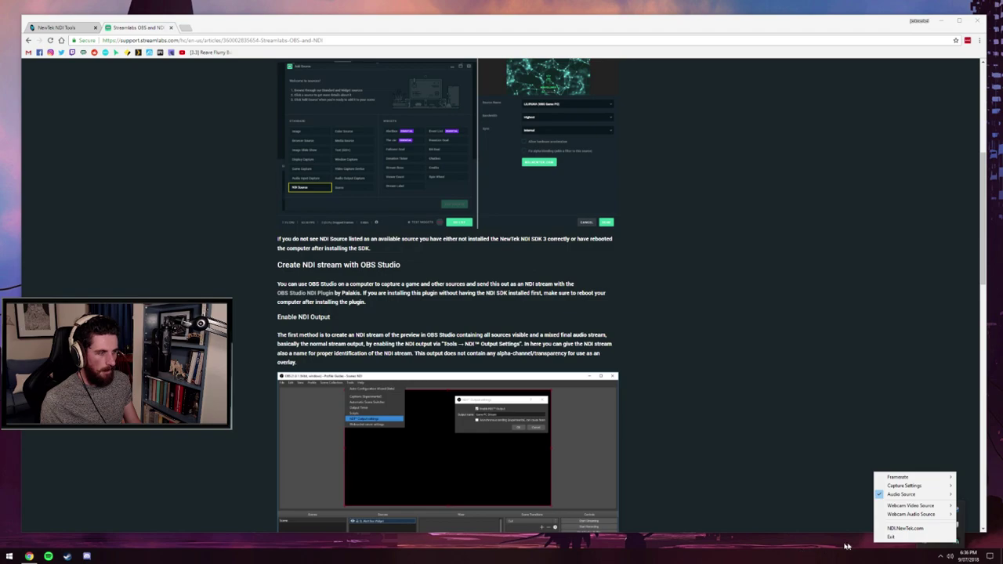
Step: Close the Scan Converter menu and highlight the article's Install NewTek NDI SDK 3 heading
left_click(797, 546)
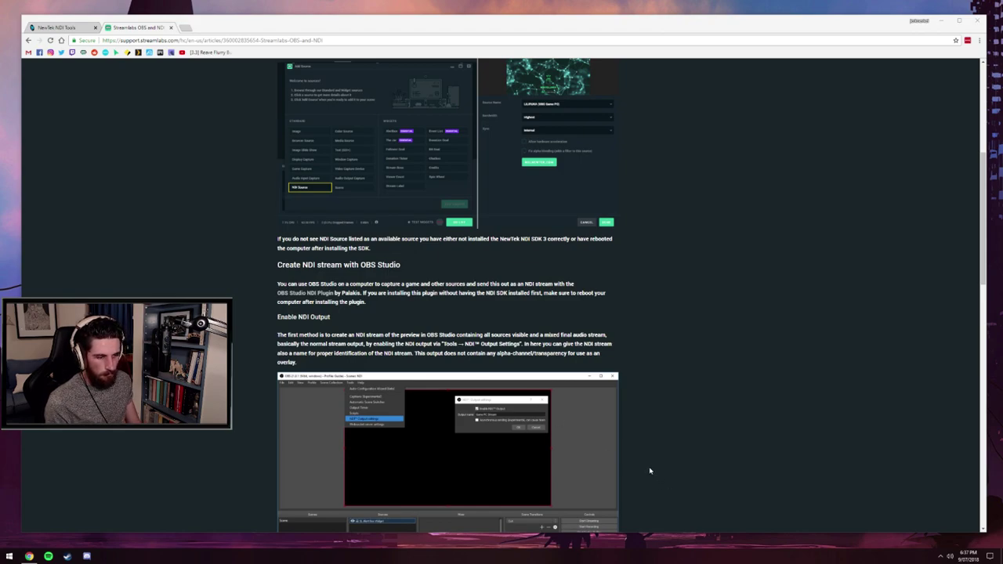
scroll(649, 470, "up", 5)
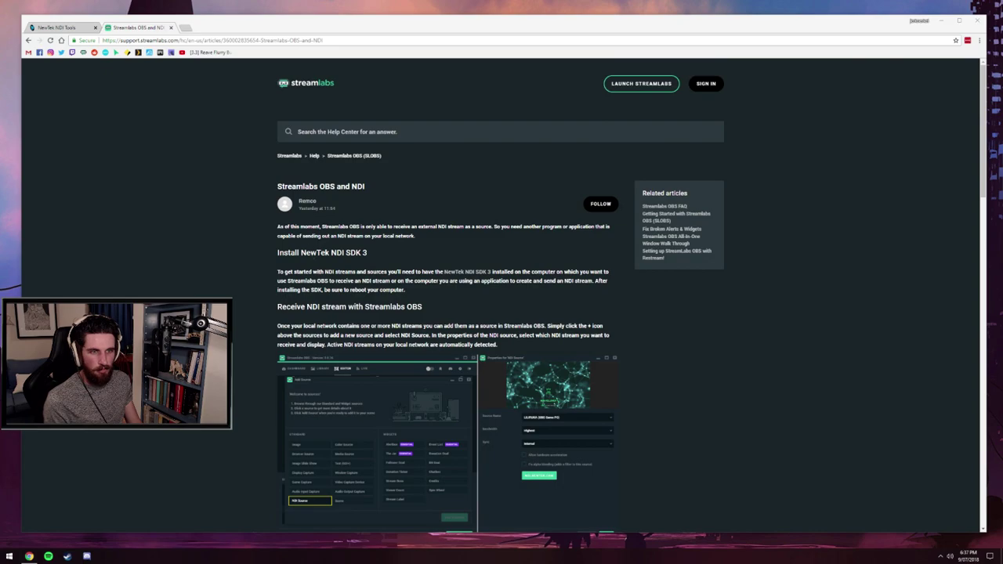
triple_click(321, 252)
left_click(421, 268)
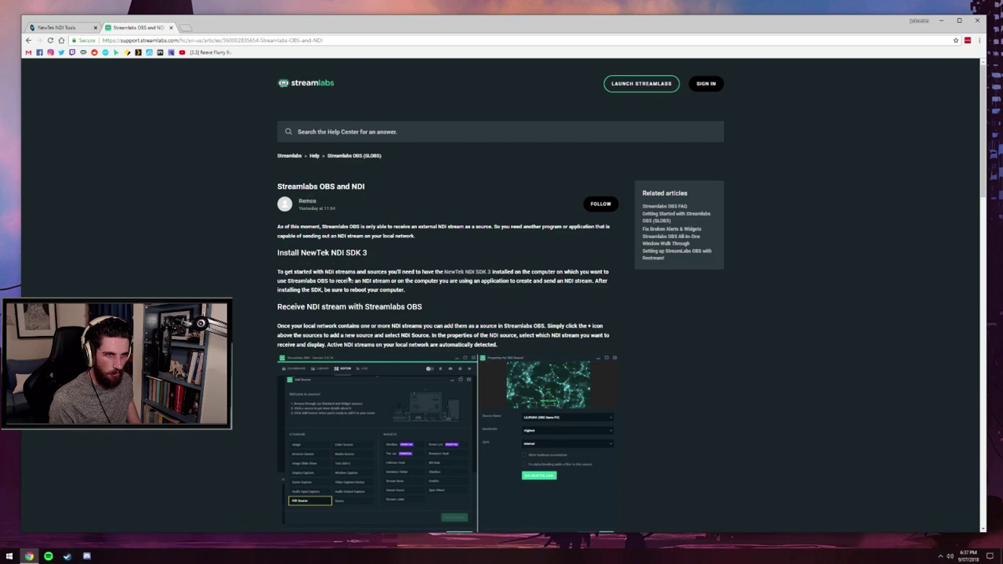
scroll(350, 279, "down", 1)
left_click_drag(278, 201, 377, 207)
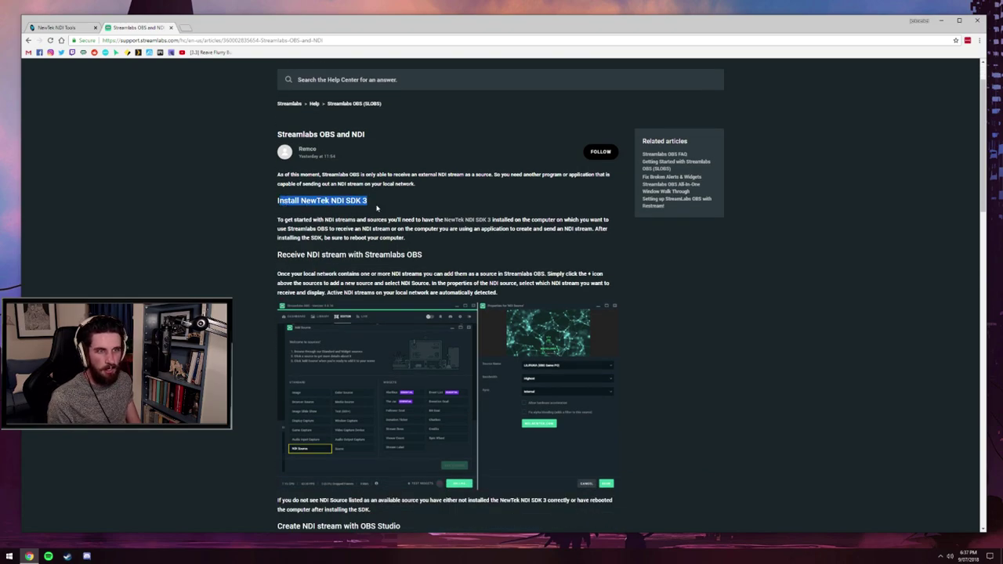
left_click(321, 197)
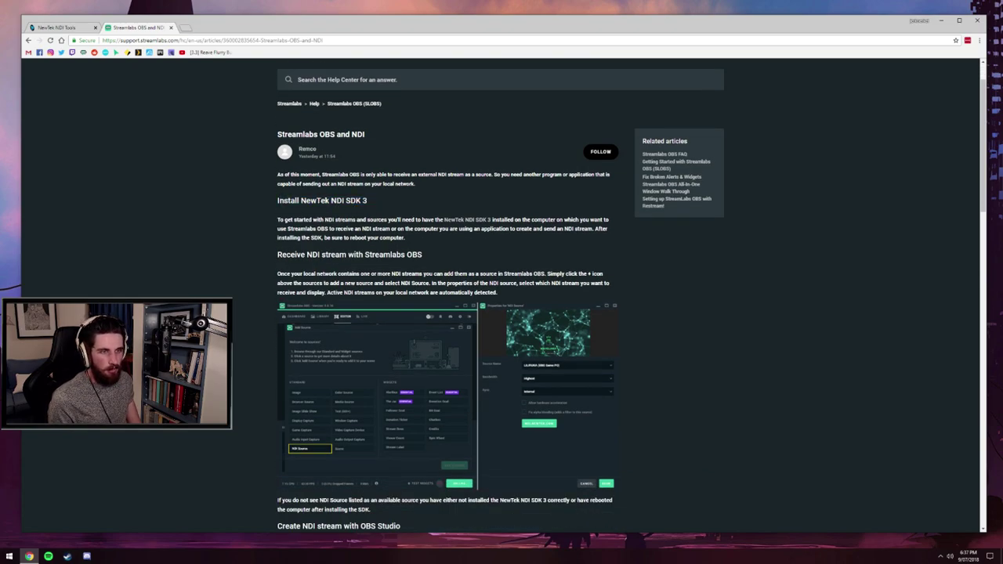
scroll(456, 274, "down", 1)
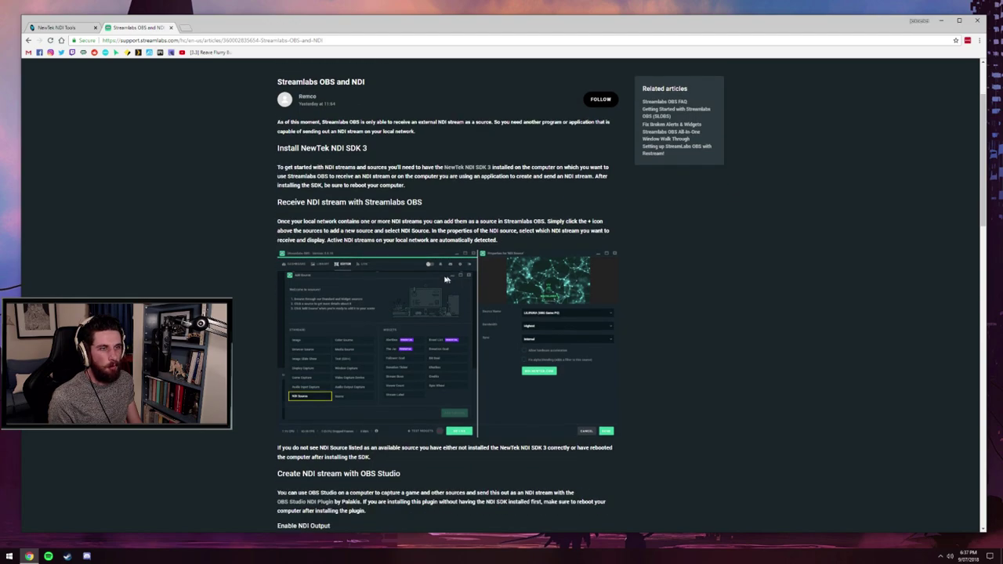
scroll(457, 274, "up", 2)
left_click_drag(278, 253, 368, 253)
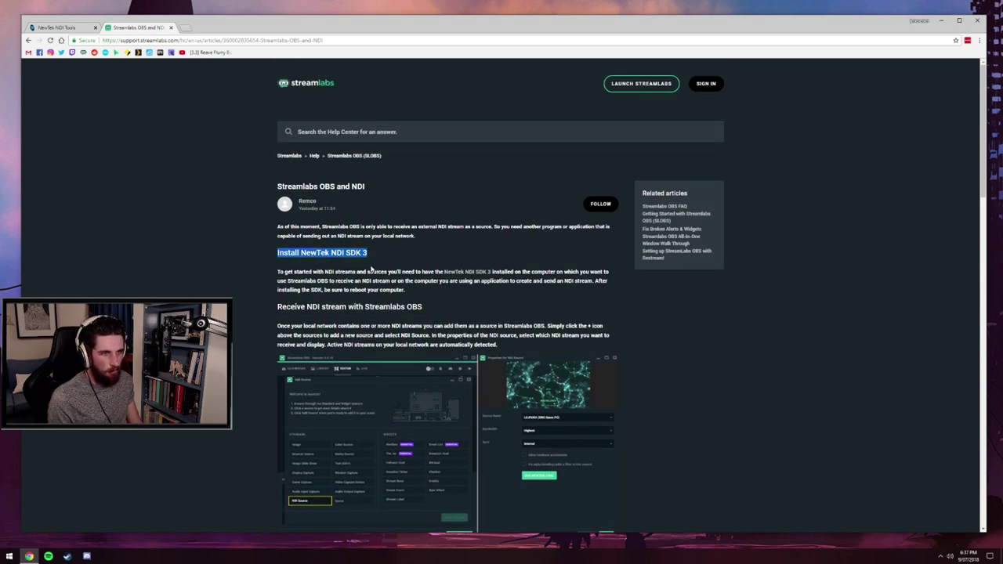
left_click(479, 283)
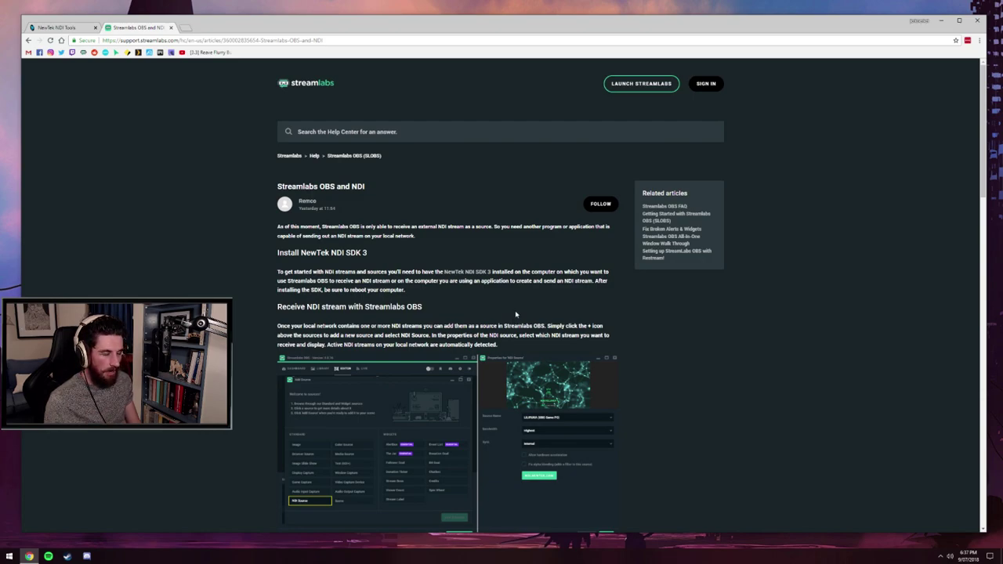
Step: Read the SDK 3 installation paragraph, then scroll down to the NDI receiving instructions
triple_click(541, 290)
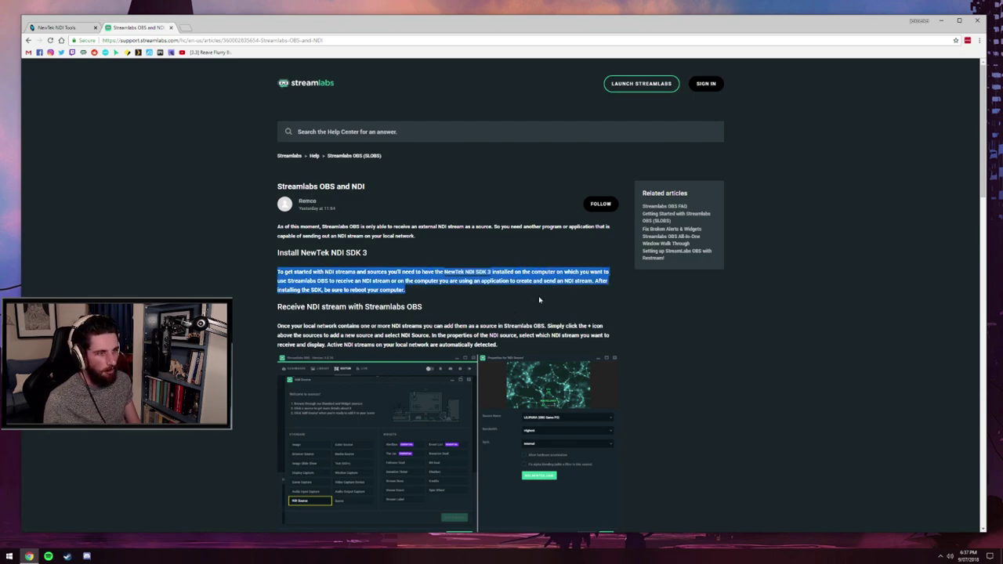
left_click(540, 301)
triple_click(409, 292)
left_click(522, 303)
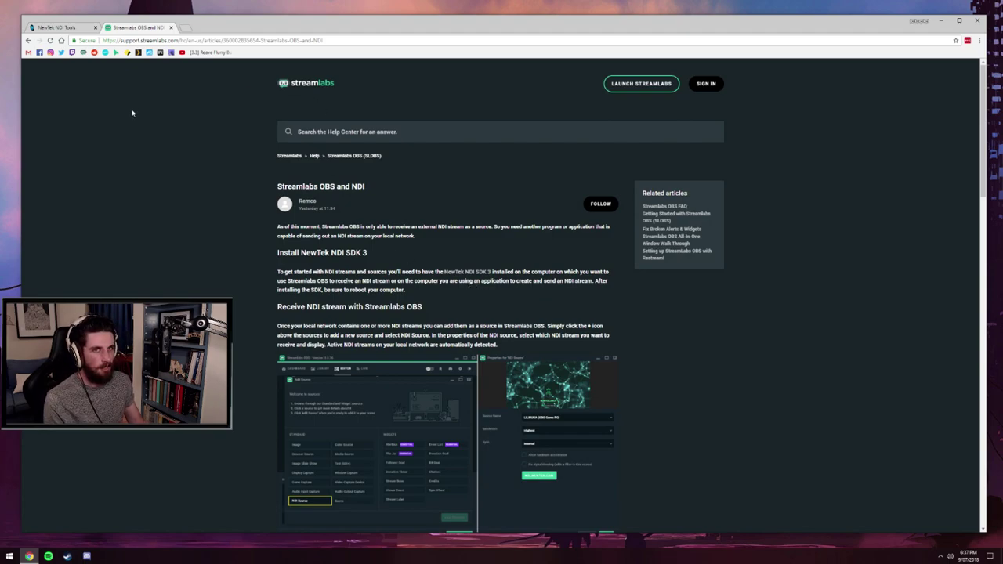
left_click(956, 552)
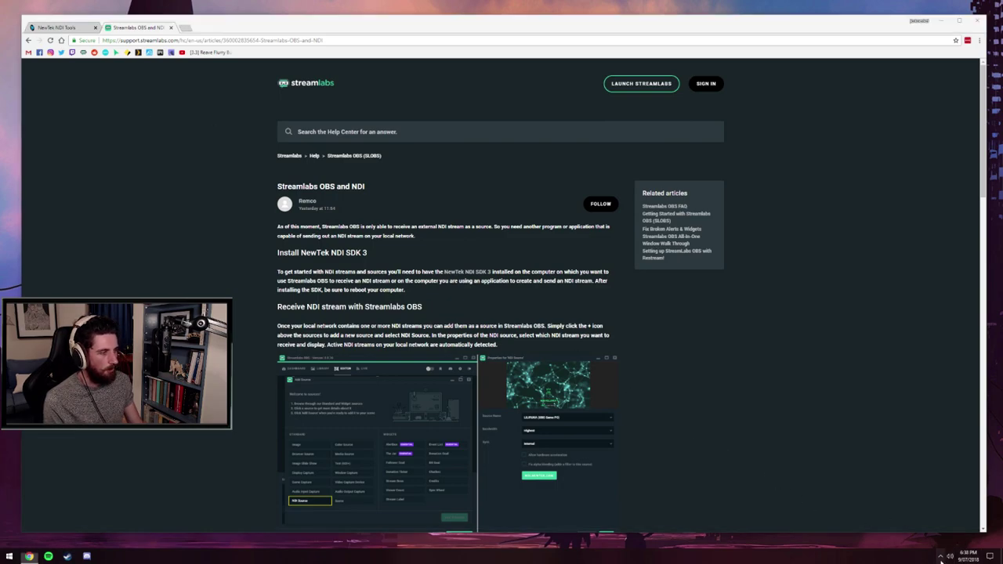
left_click(760, 384)
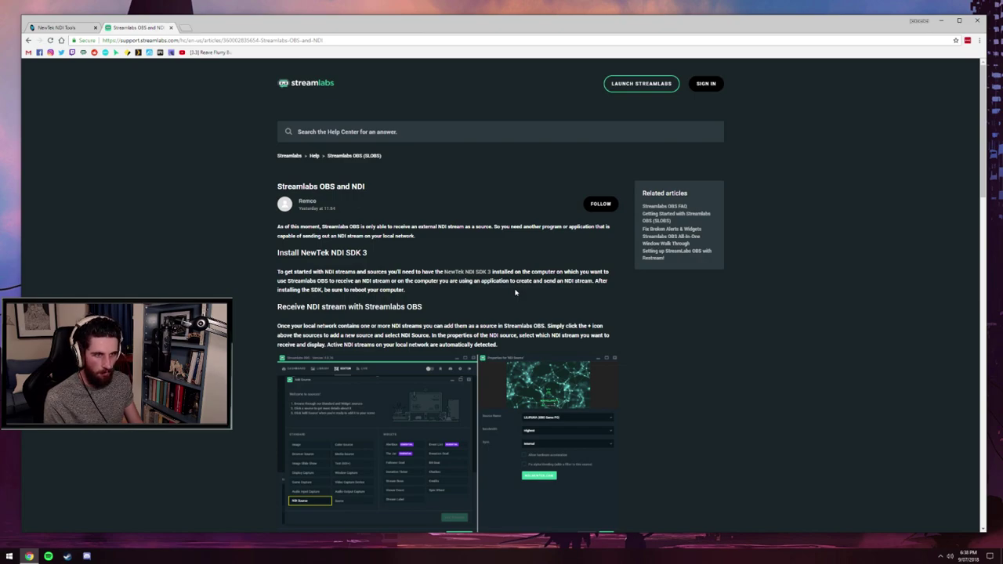
triple_click(369, 289)
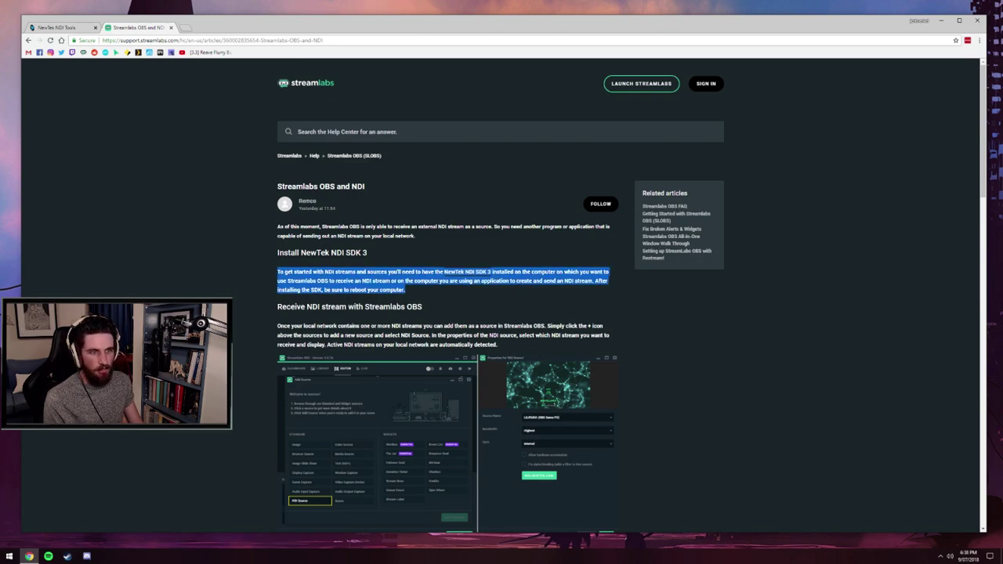
left_click(416, 300)
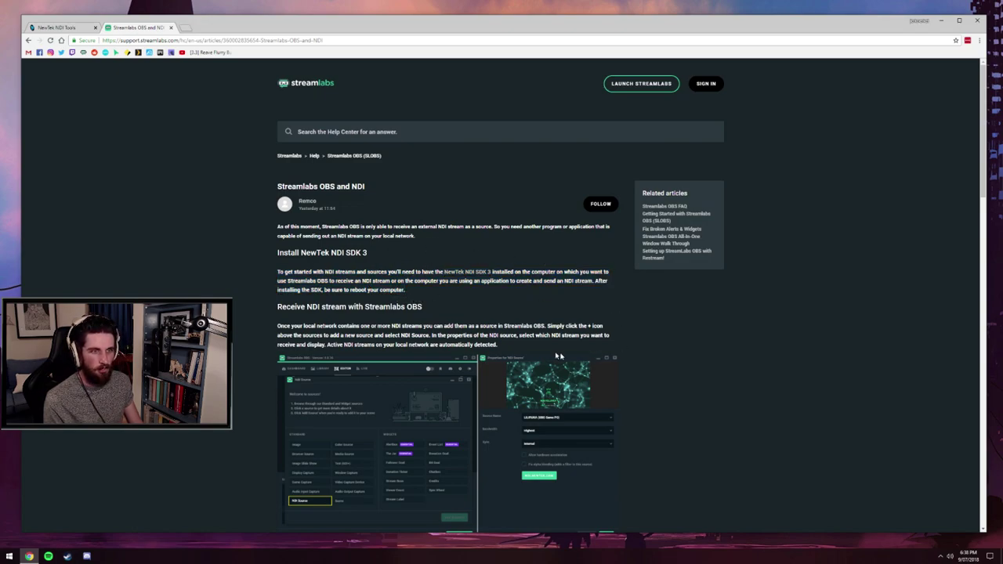
scroll(462, 298, "down", 2)
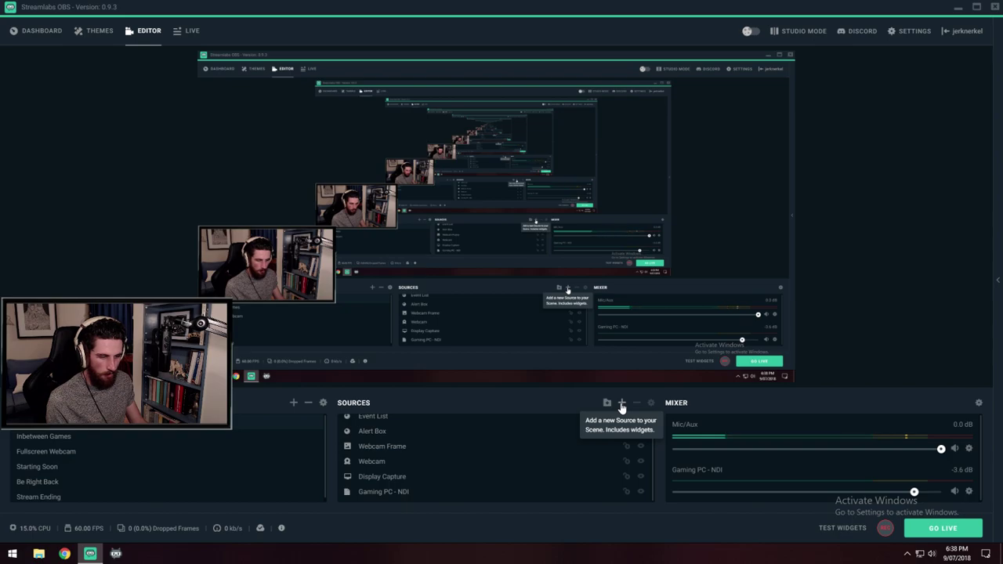
scroll(495, 480, "up", 1)
scroll(485, 469, "down", 1)
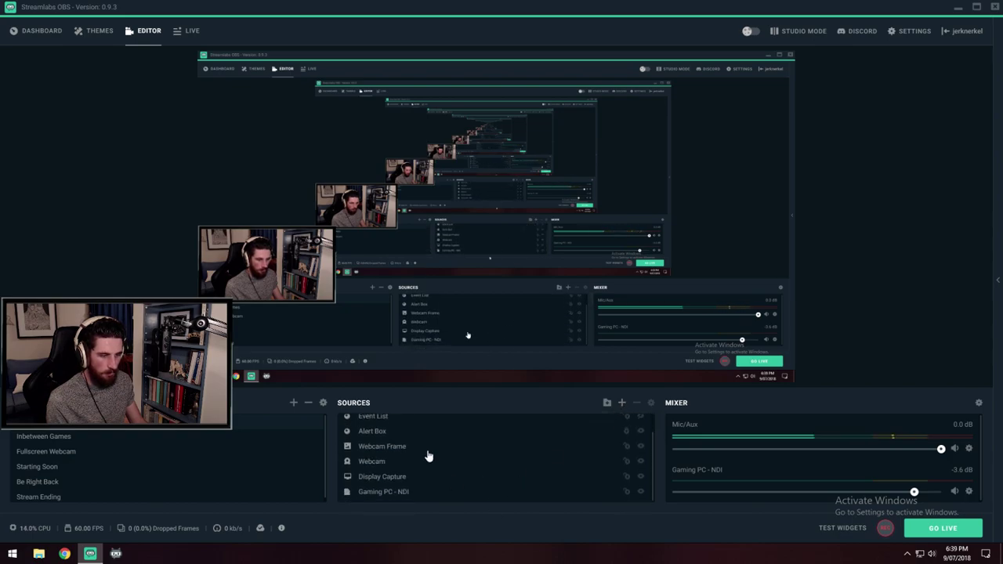
scroll(423, 465, "up", 1)
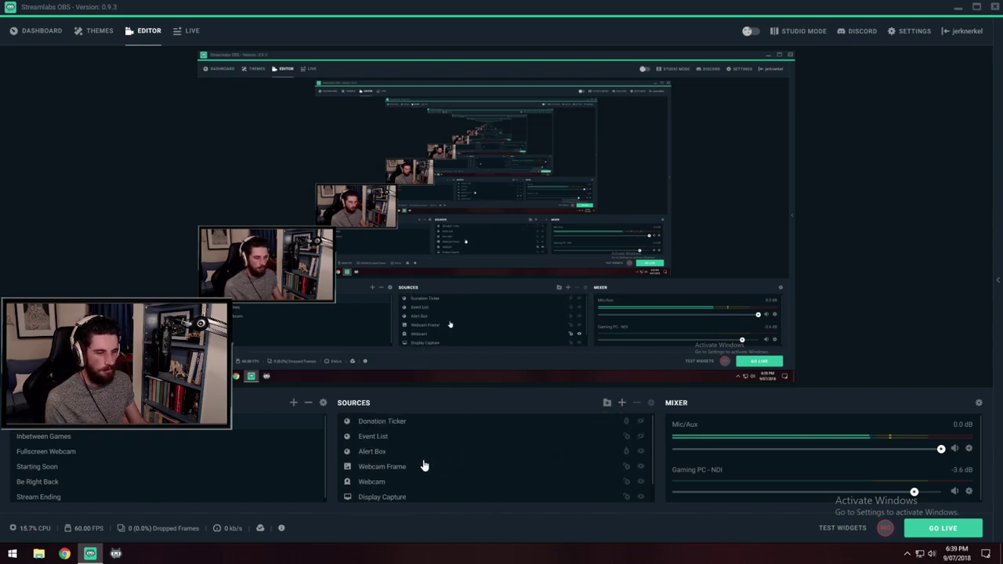
scroll(433, 489, "down", 1)
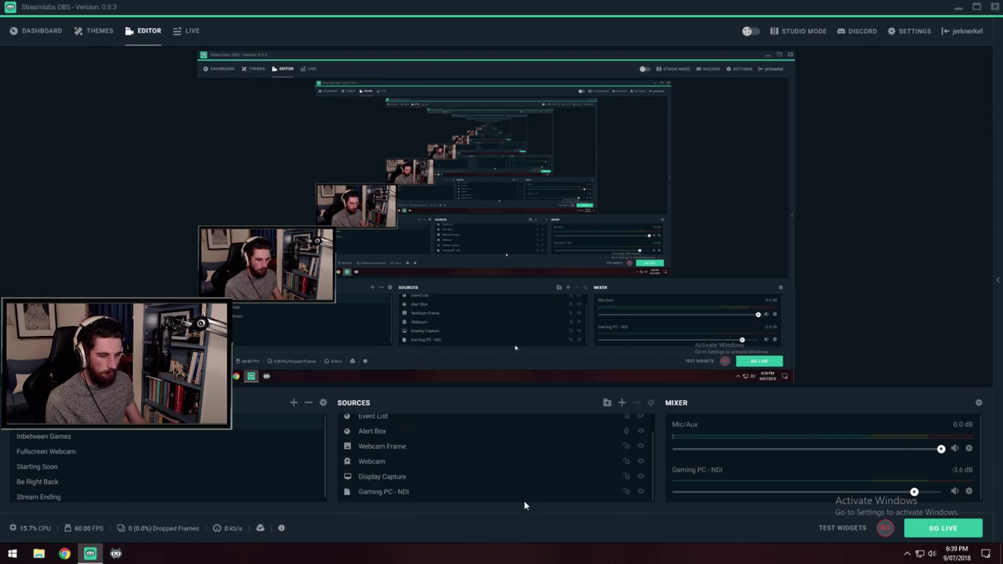
left_click(640, 495)
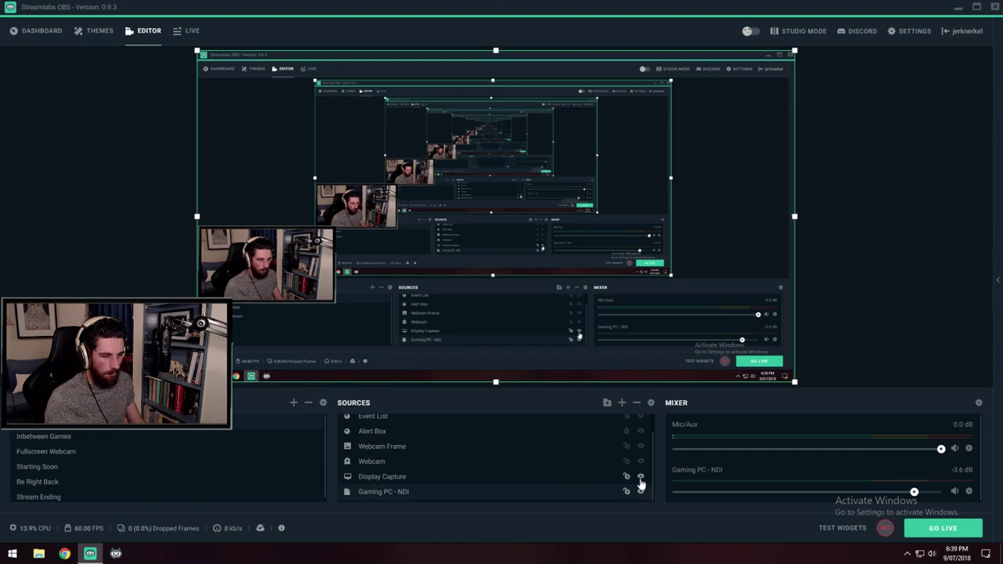
left_click(640, 477)
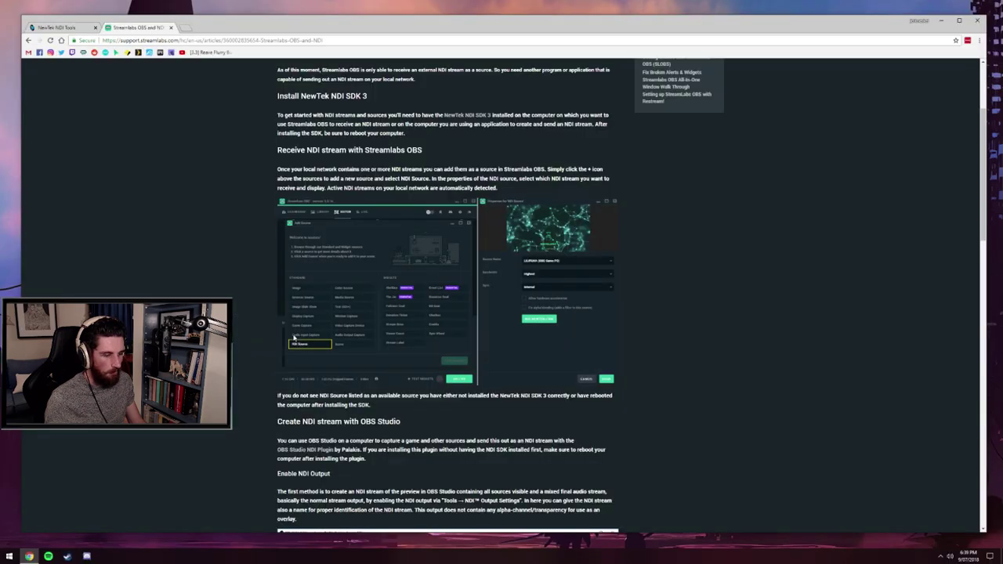
left_click(641, 493)
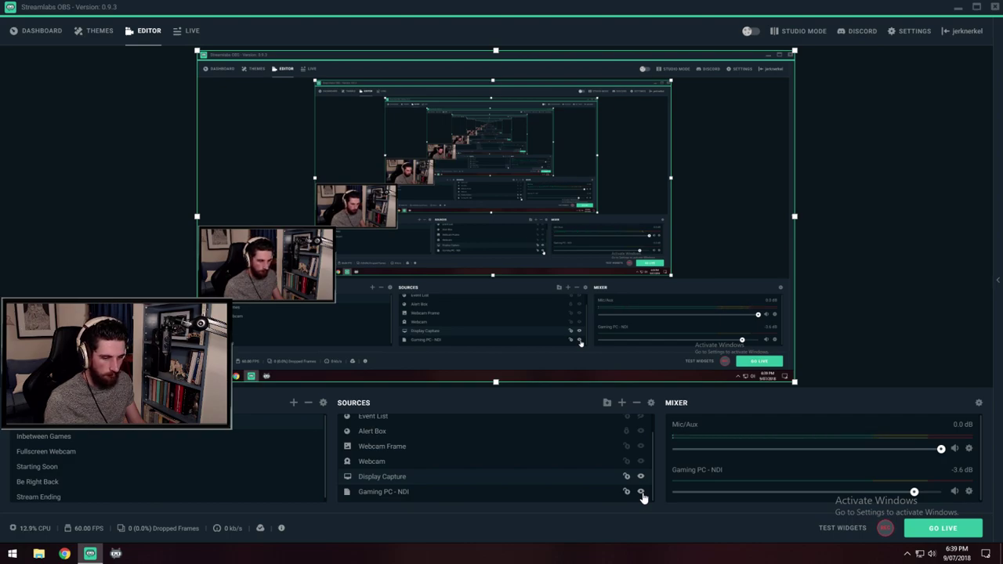
left_click(837, 268)
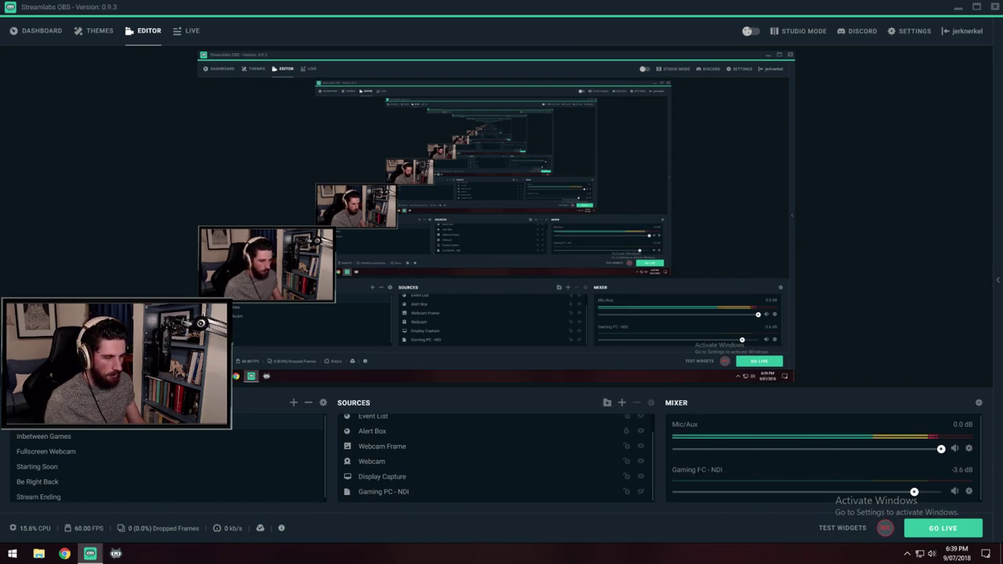
mouse_move(687, 416)
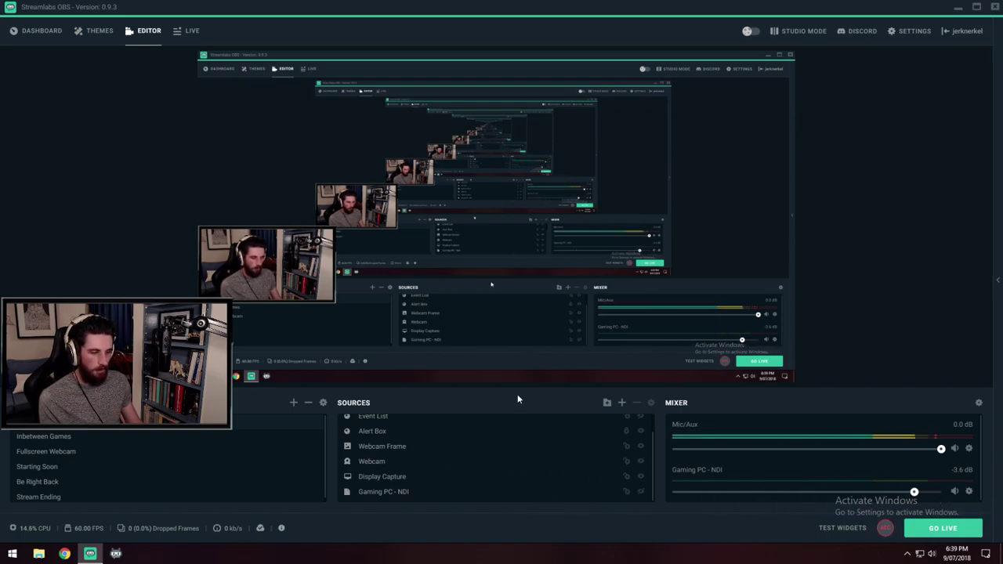
Step: Start a new NDI Source and replace its default name with 'test ndi'
left_click(621, 401)
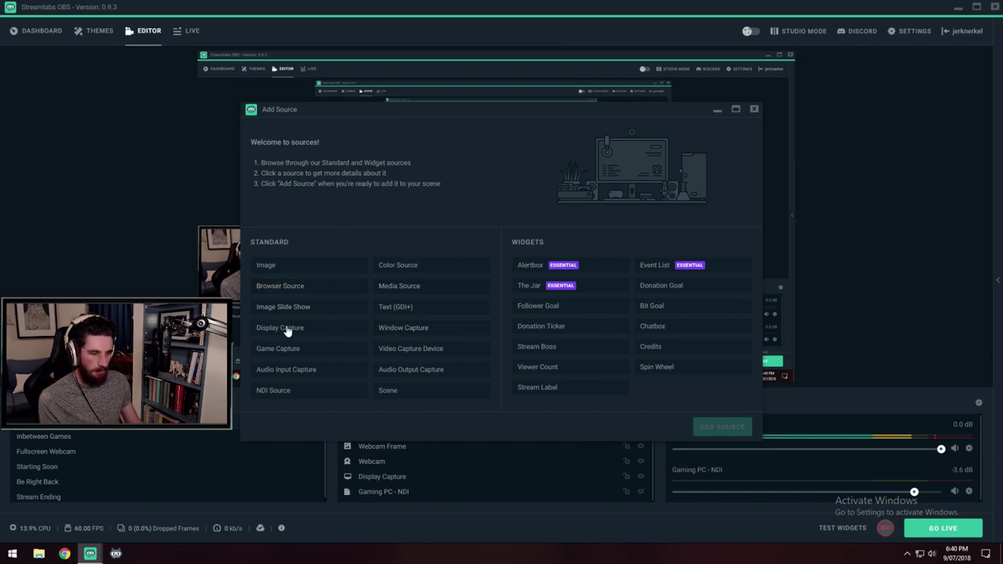
left_click(288, 398)
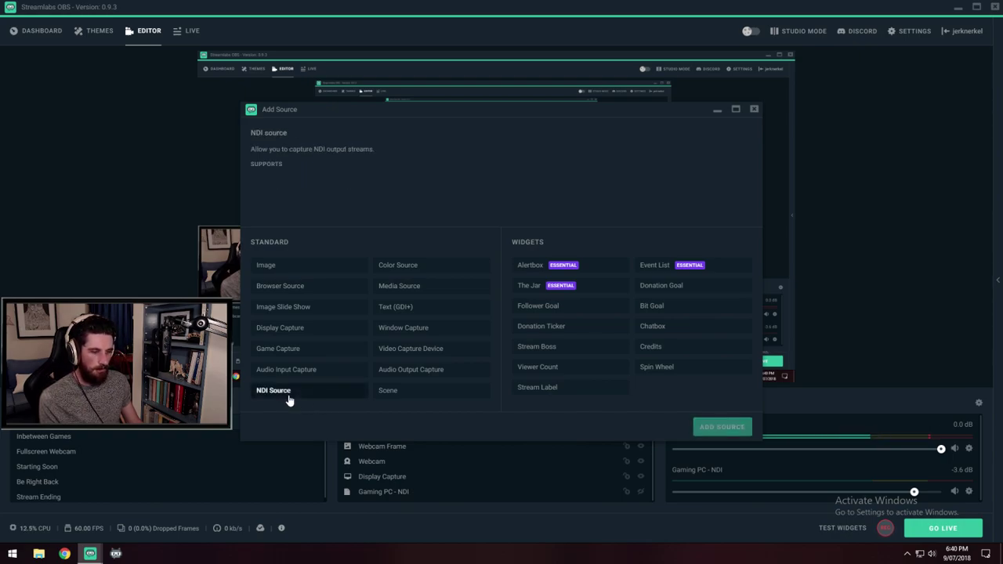
left_click(714, 429)
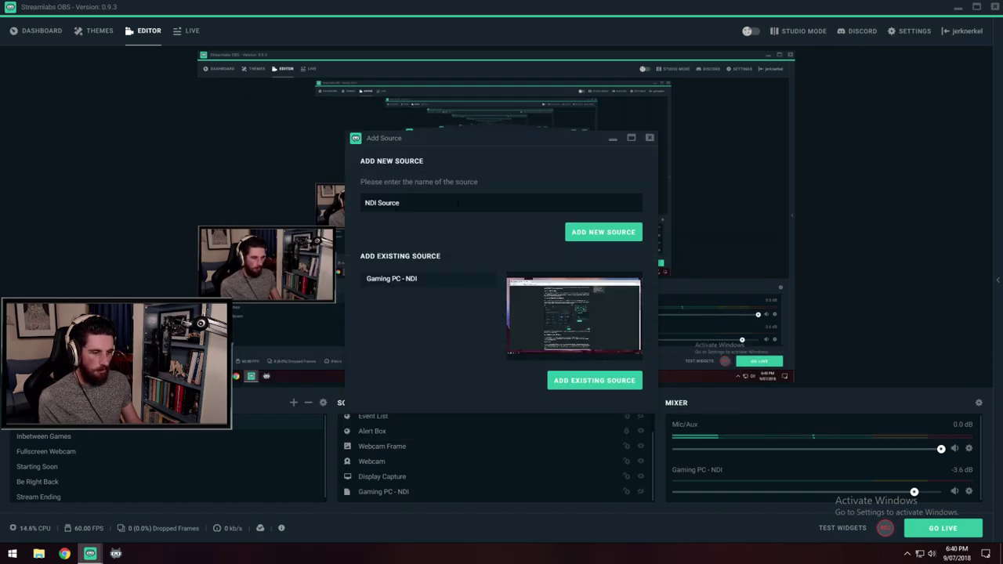
key("ctrl+a")
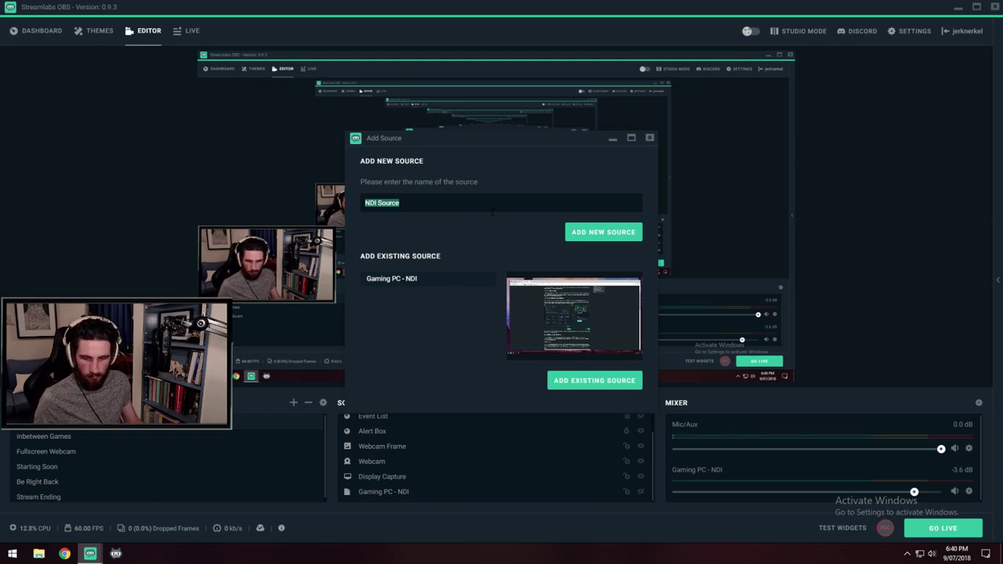
type("test")
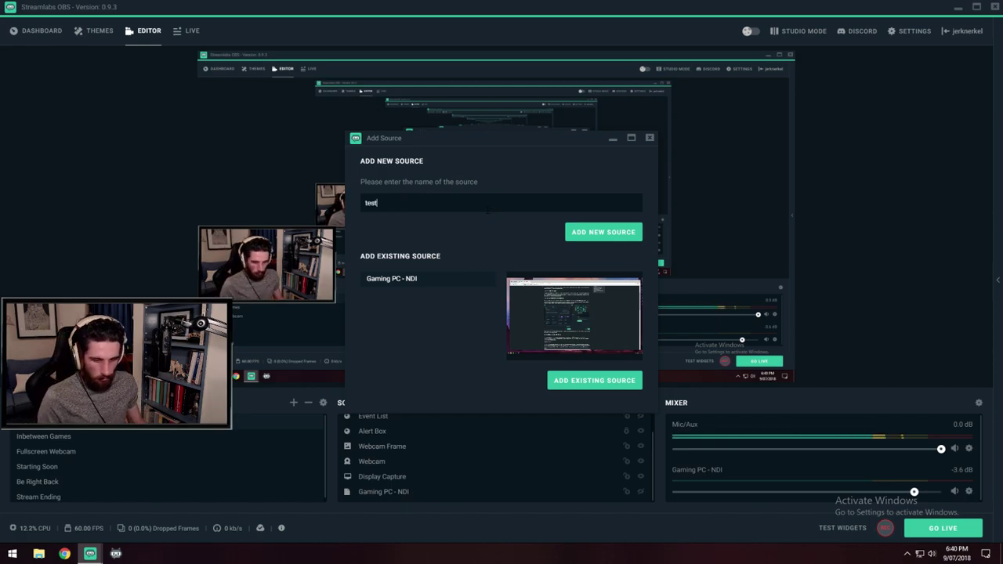
type(" n")
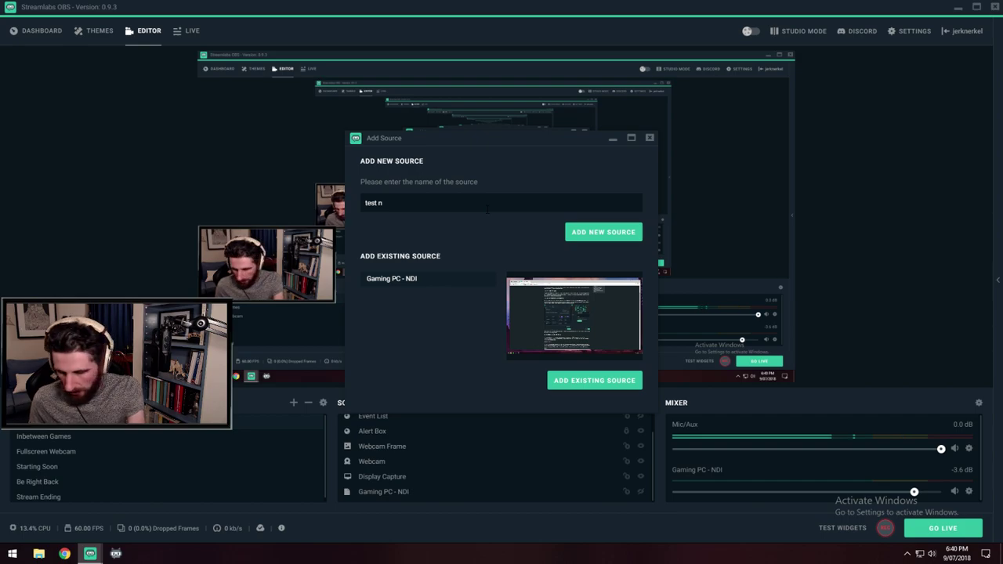
type("di")
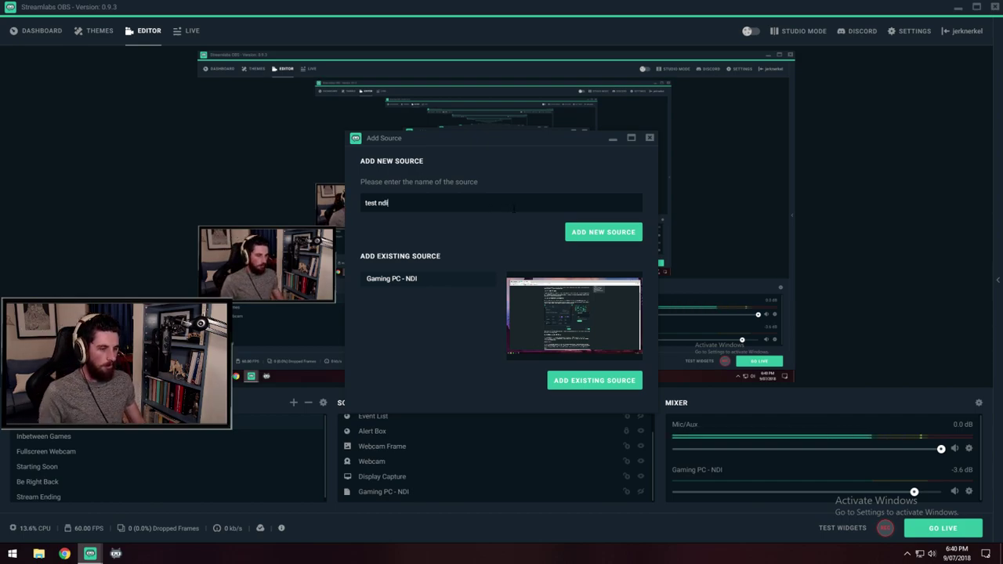
Step: Create test ndi receiving SLINKY (NVIDIA GeForce GTX 1080 1), leaving Sync on Internal
left_click(605, 235)
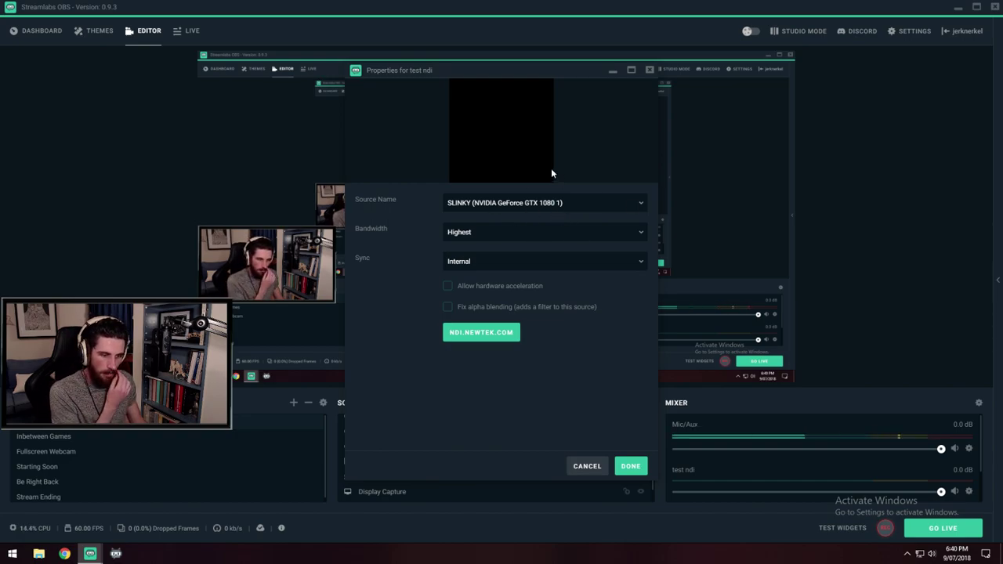
left_click(520, 203)
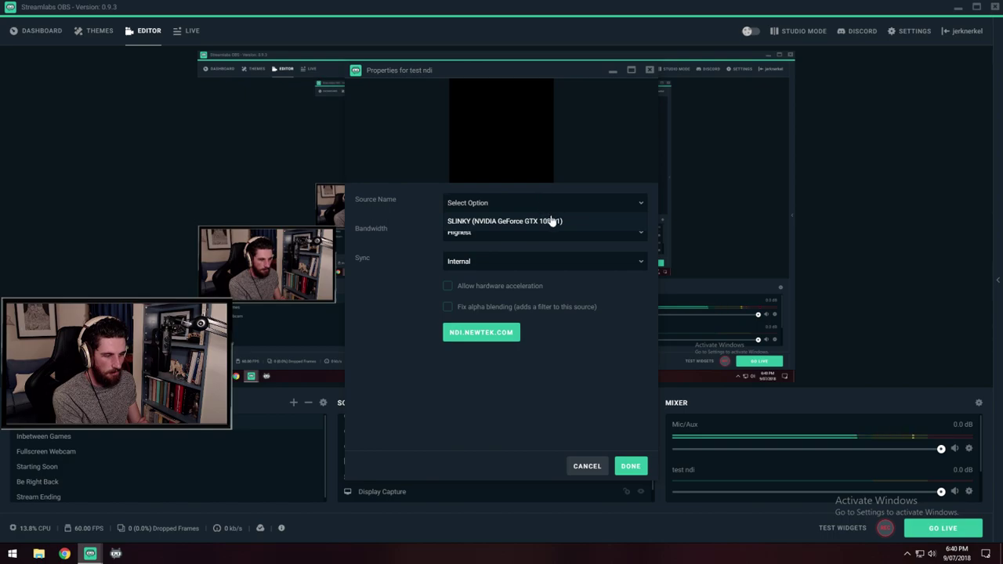
left_click(551, 222)
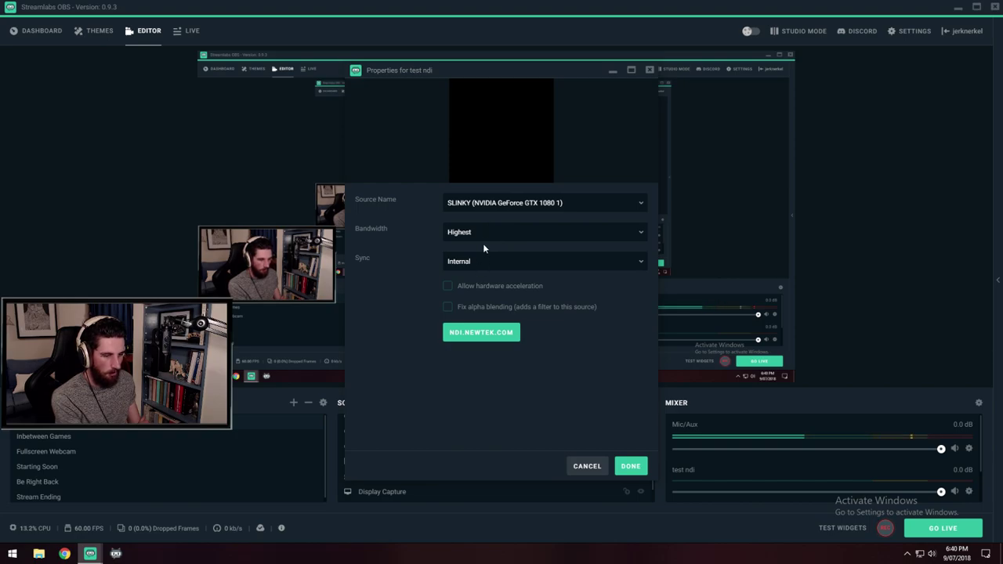
left_click(486, 266)
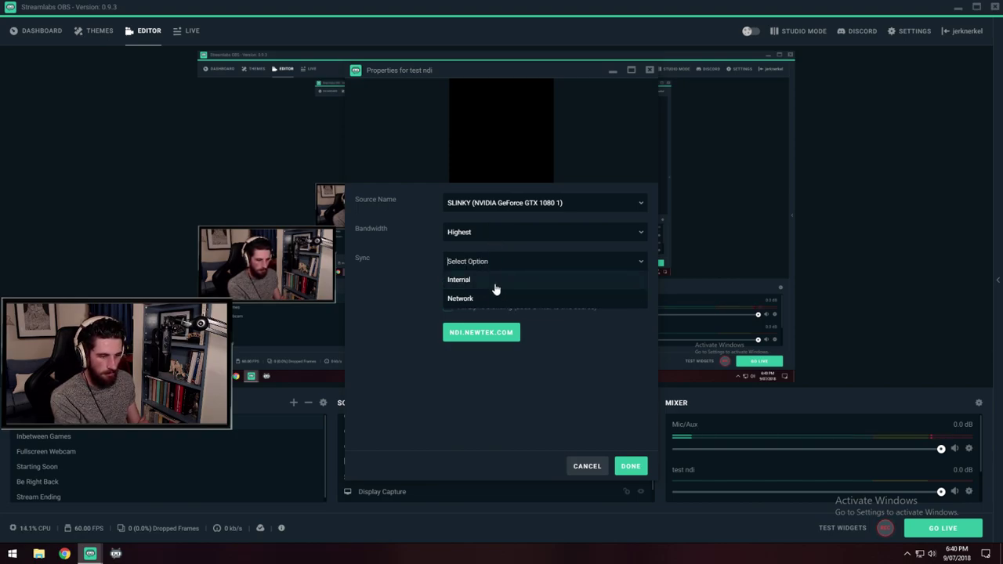
left_click(495, 279)
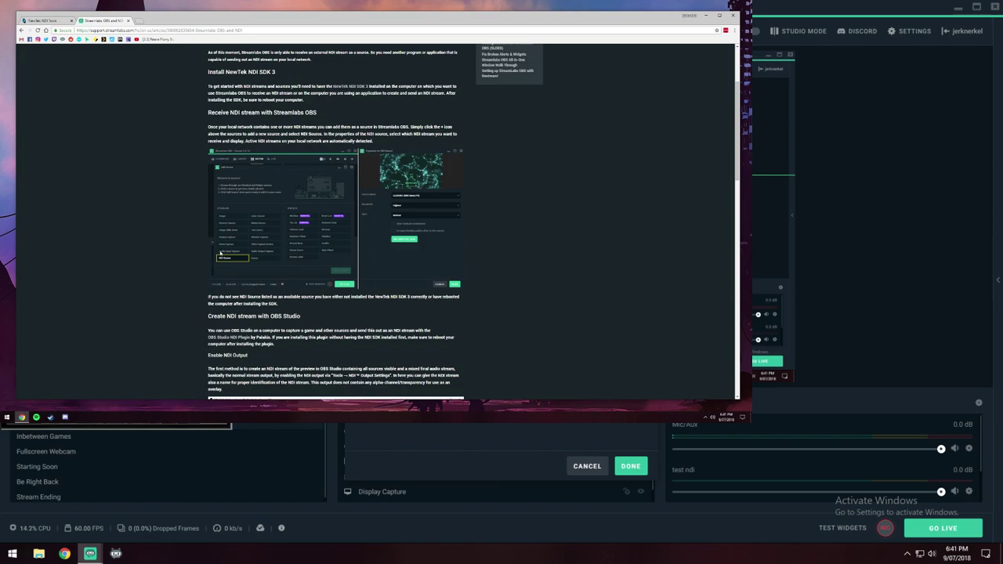
Step: Confirm the test ndi properties with Done and select a source in the scene preview
left_click(587, 467)
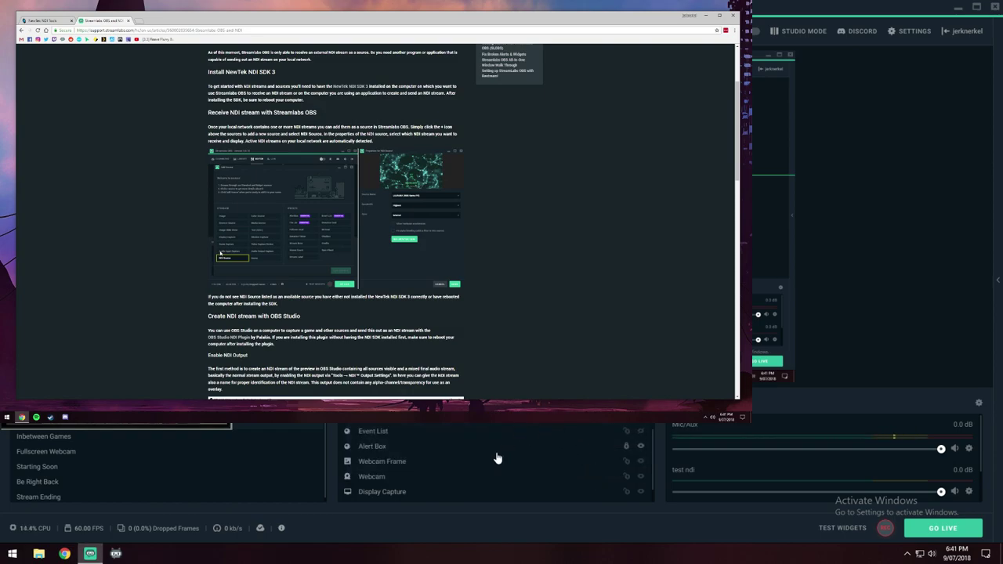
scroll(496, 458, "up", 1)
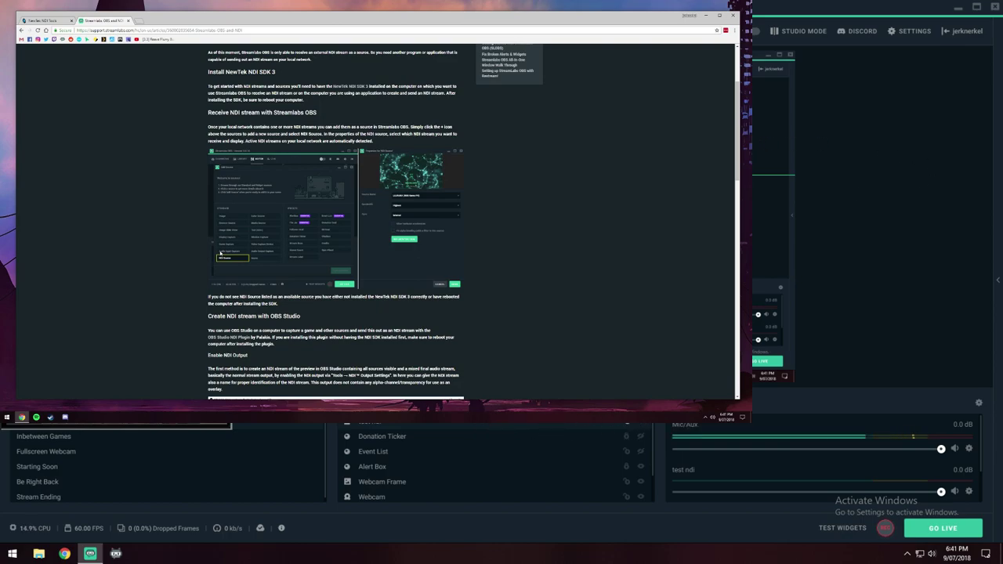
left_click(773, 215)
triple_click(329, 133)
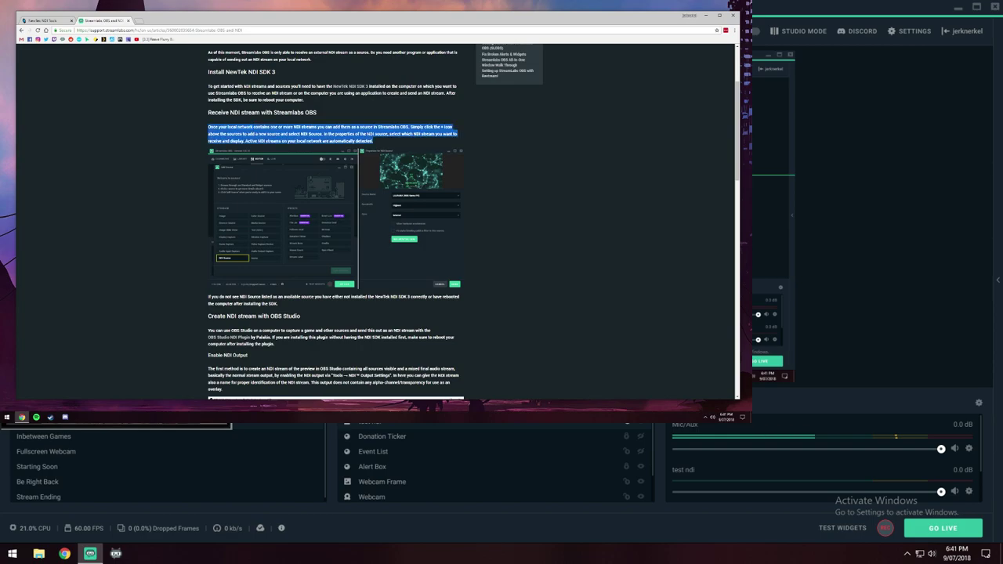
left_click(529, 215)
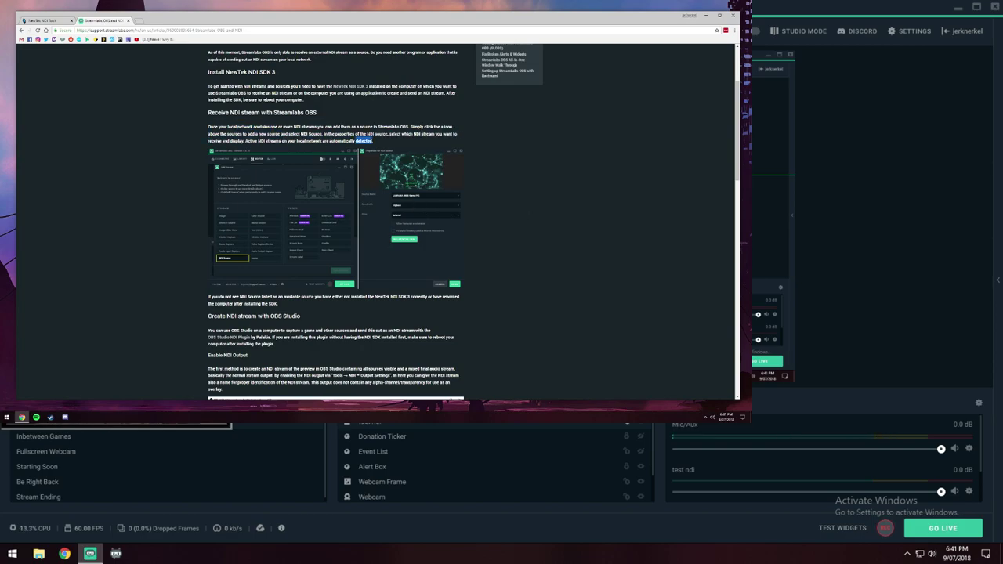
left_click(495, 162)
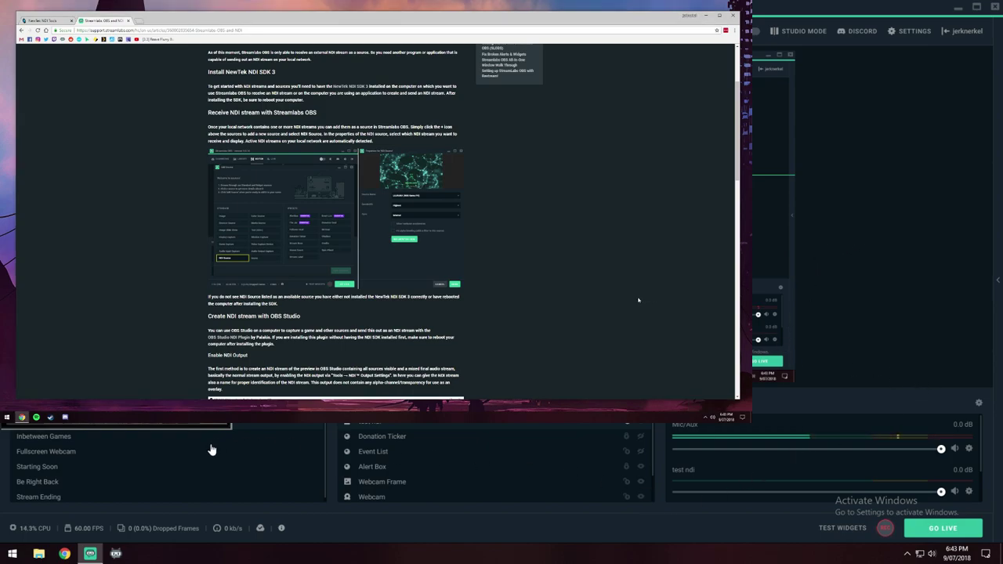
Step: Select the Fullscreen Webcam scene in the Scenes list
left_click(123, 444)
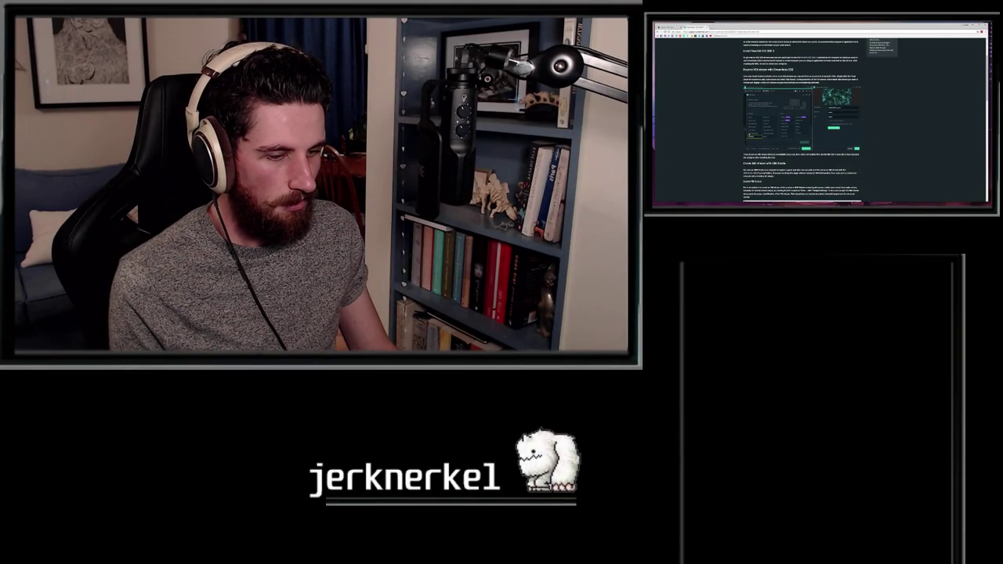